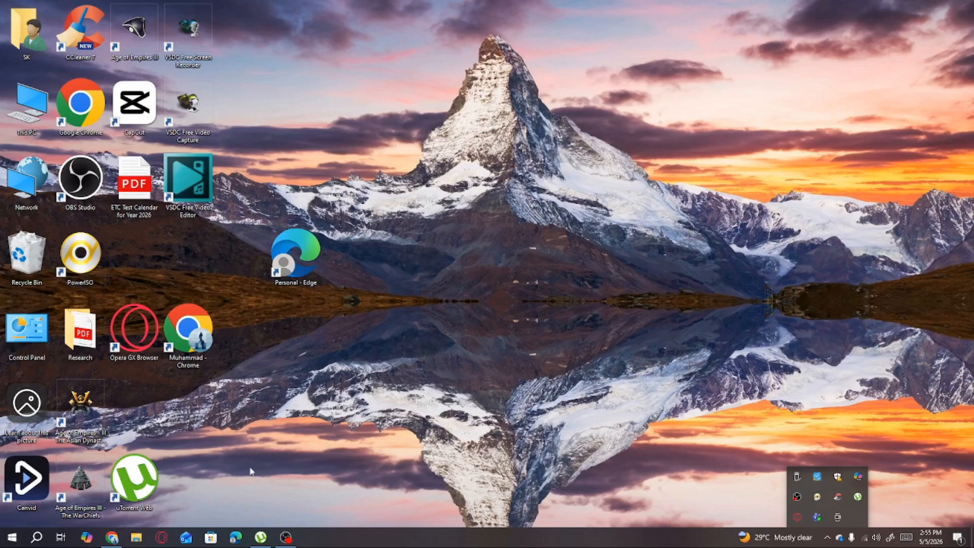
# Step: Launch Fluent 16.2 as a 3D double-precision session with serial processing and maximize its window
pyautogui.click(36, 539)
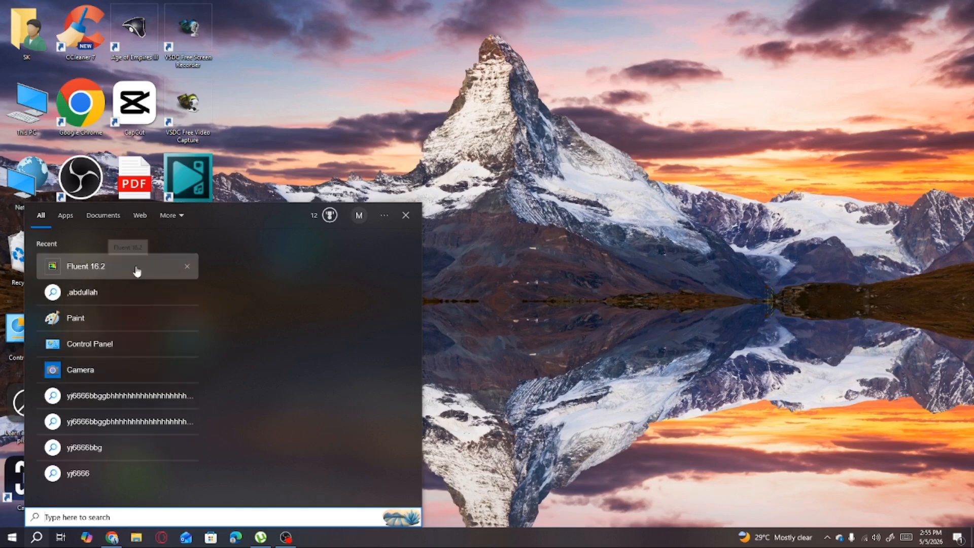
pyautogui.click(82, 270)
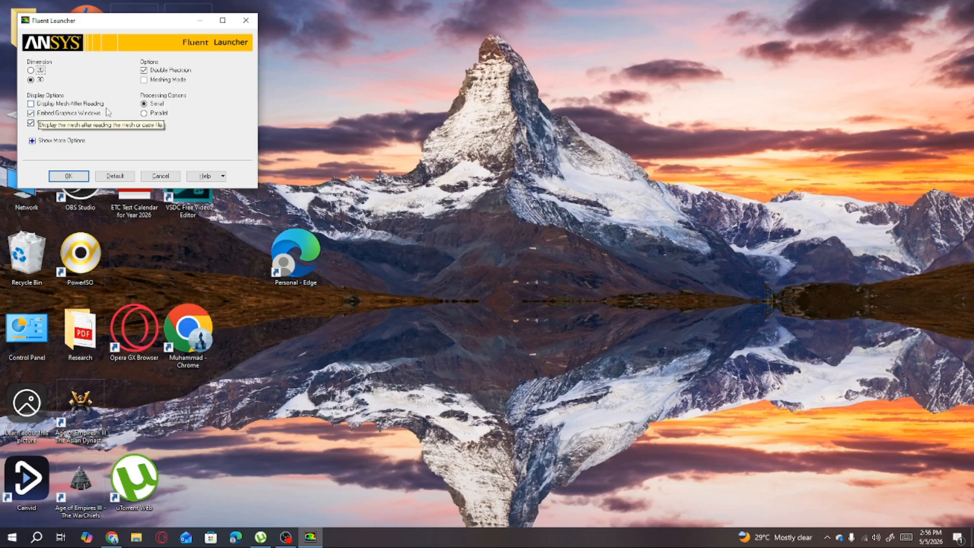
pyautogui.click(143, 115)
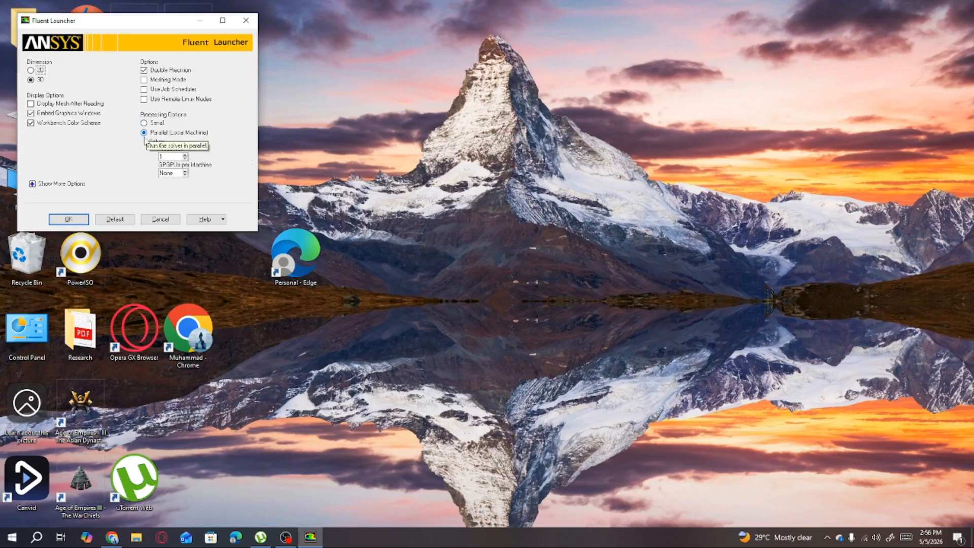
pyautogui.click(144, 122)
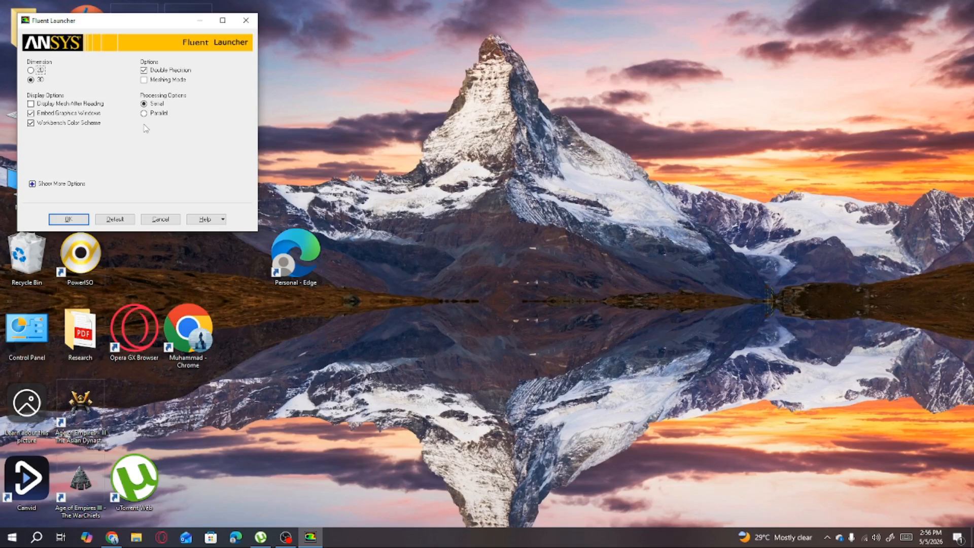
pyautogui.click(61, 220)
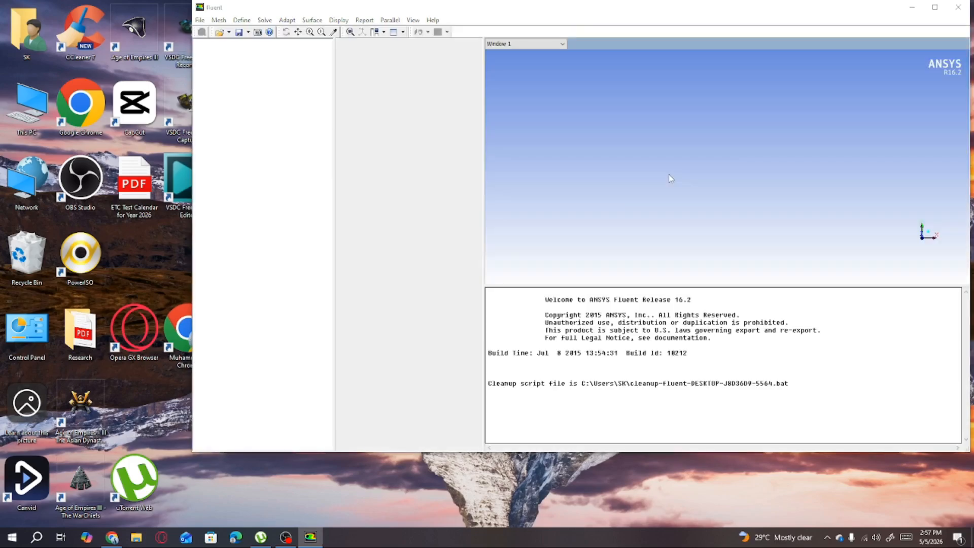
pyautogui.click(934, 8)
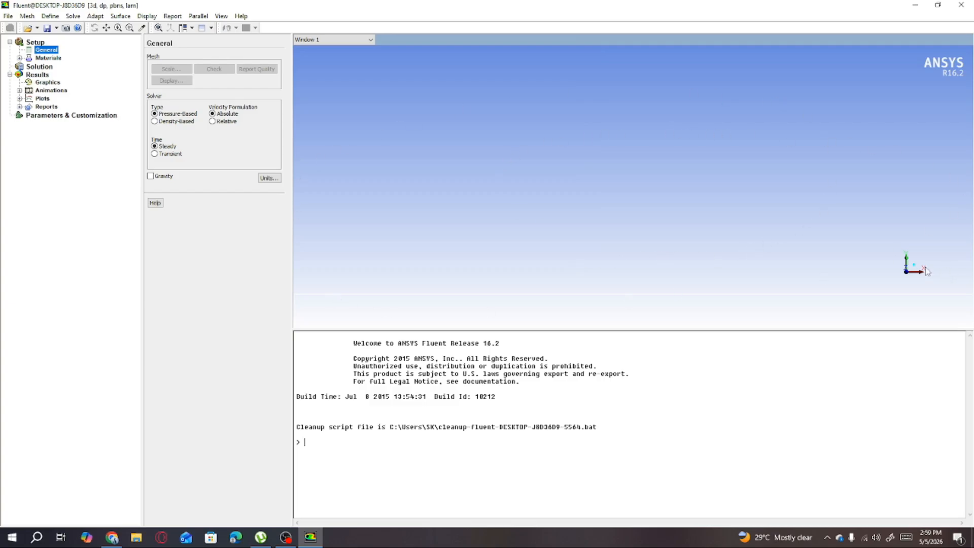
pyautogui.moveTo(865, 275); pyautogui.dragTo(934, 278)
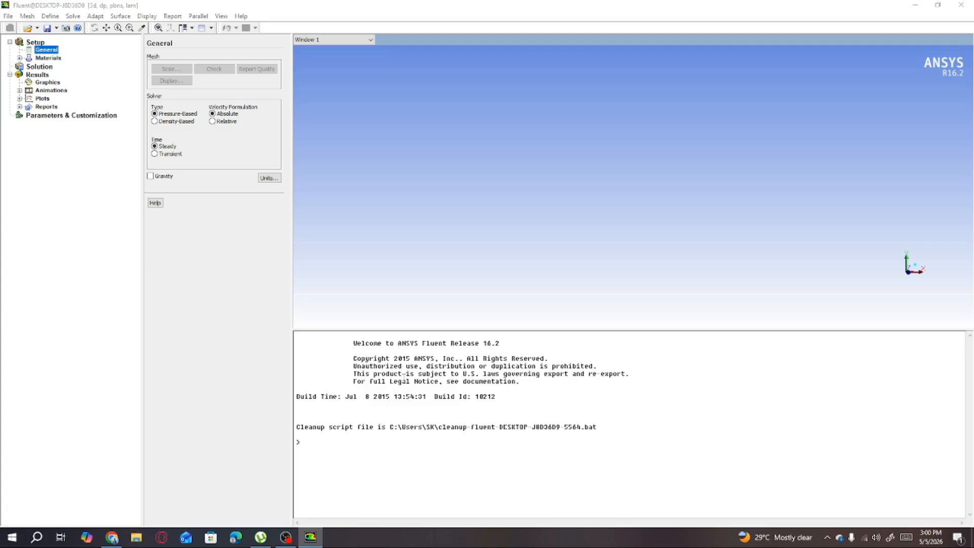
# Step: Read the mesh file pipeDuctShort.msh from the Downloads folder and review the console report of the import
pyautogui.click(7, 16)
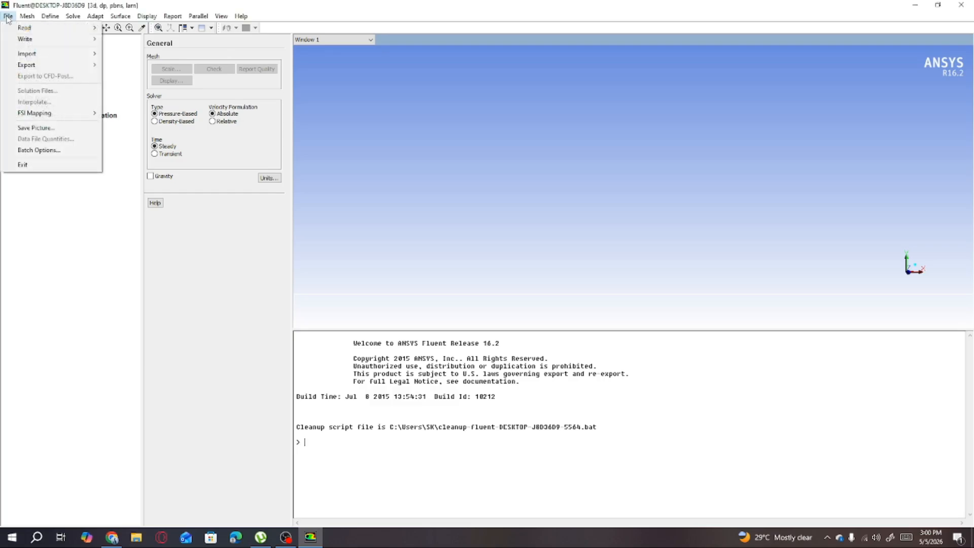
pyautogui.moveTo(30, 34)
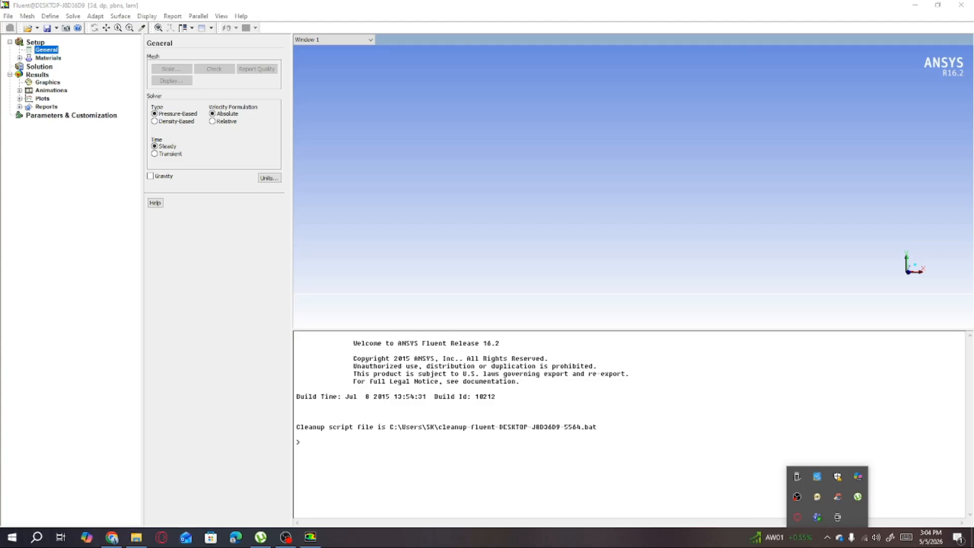
pyautogui.click(11, 16)
pyautogui.moveTo(26, 28)
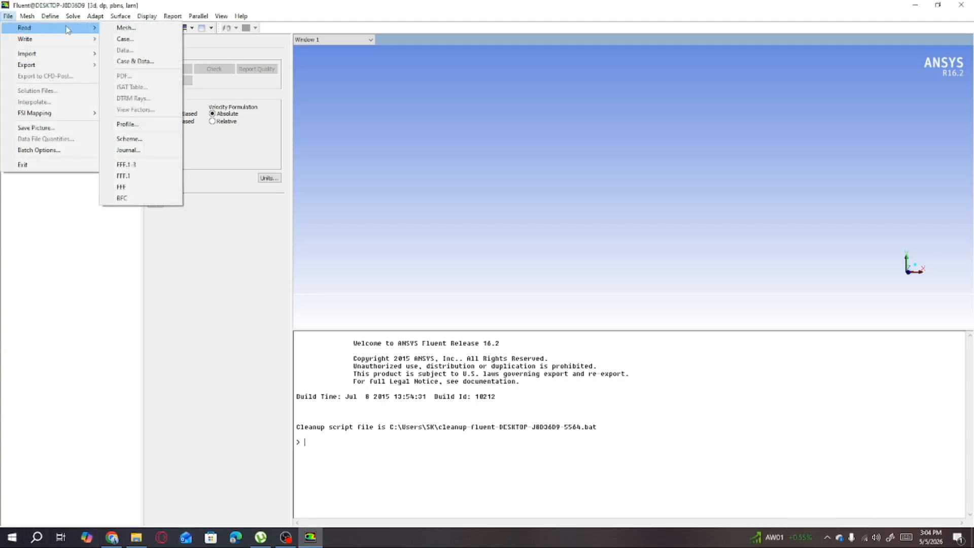
pyautogui.click(154, 31)
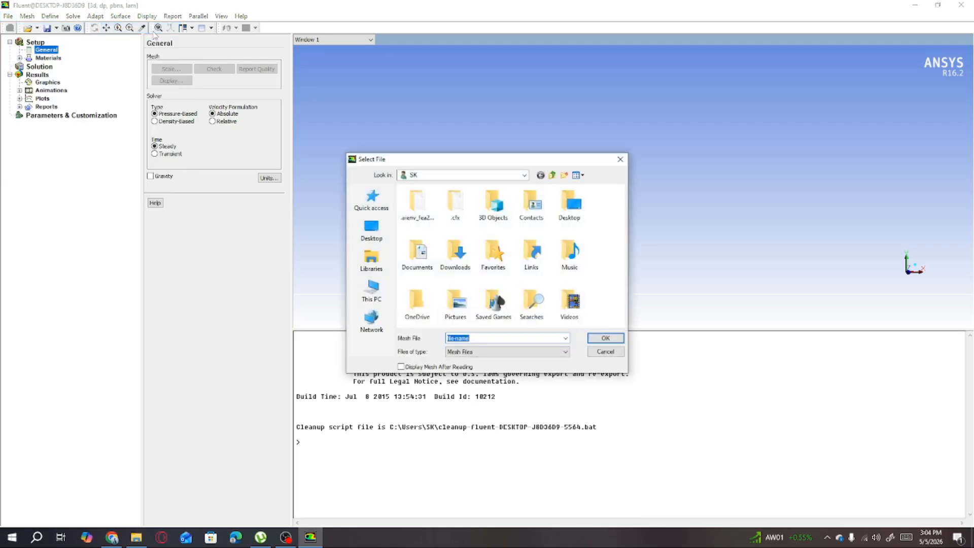
pyautogui.click(374, 291)
pyautogui.doubleClick(431, 282)
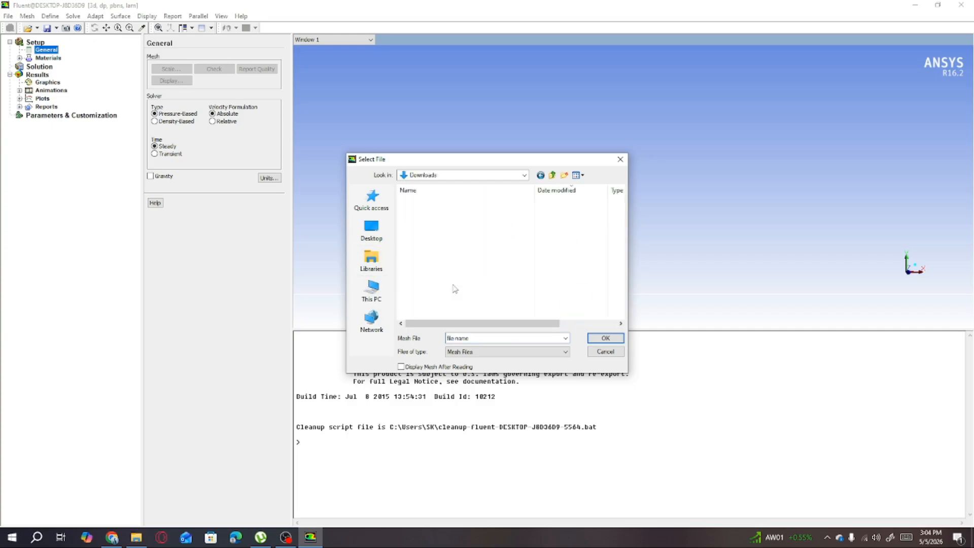
pyautogui.click(436, 302)
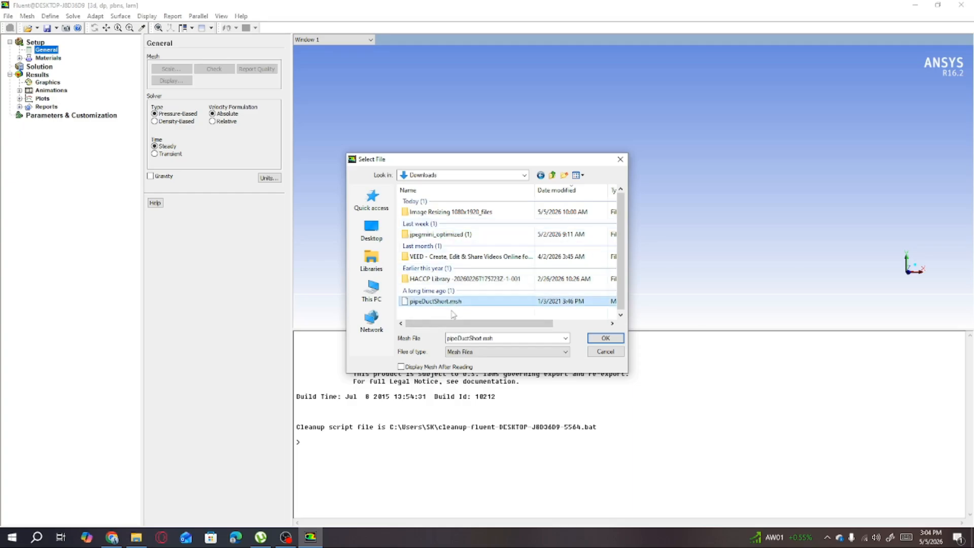
pyautogui.click(833, 541)
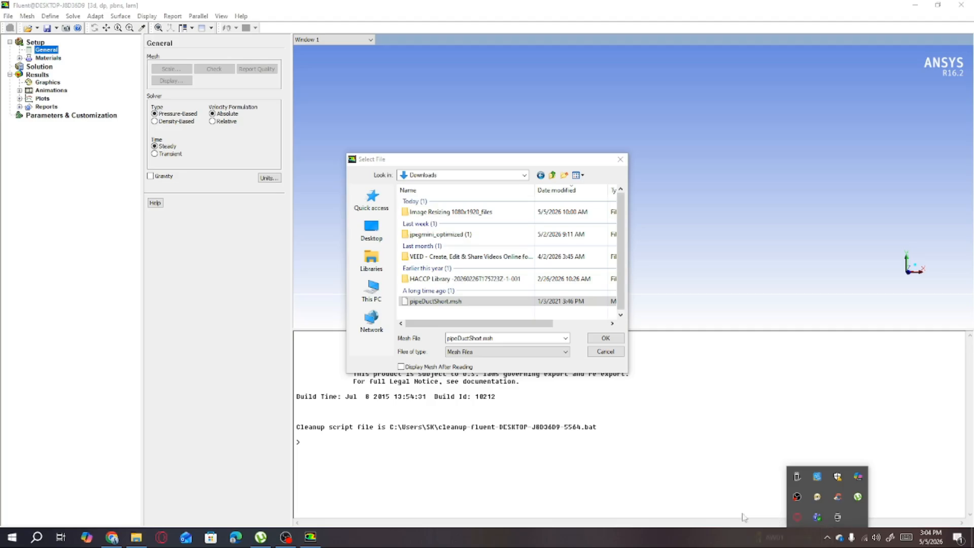
pyautogui.click(601, 340)
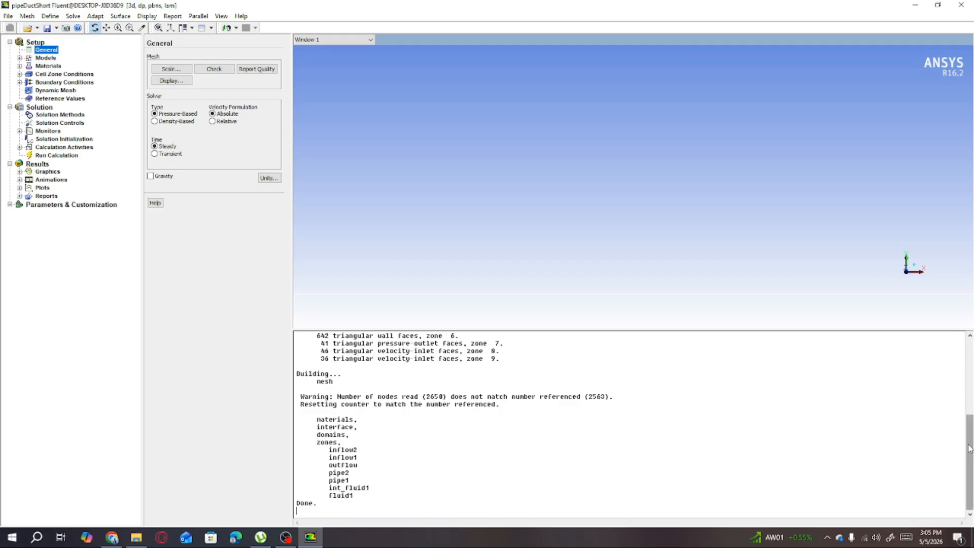
pyautogui.moveTo(970, 451)
pyautogui.mouseDown()
pyautogui.moveTo(970, 374)
pyautogui.moveTo(973, 458)
pyautogui.mouseUp()
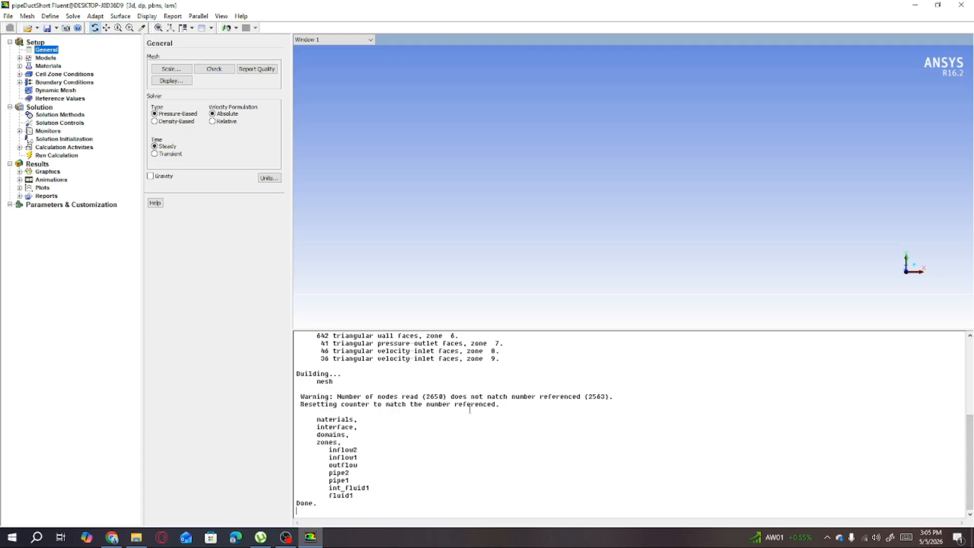
pyautogui.moveTo(297, 505); pyautogui.dragTo(324, 504)
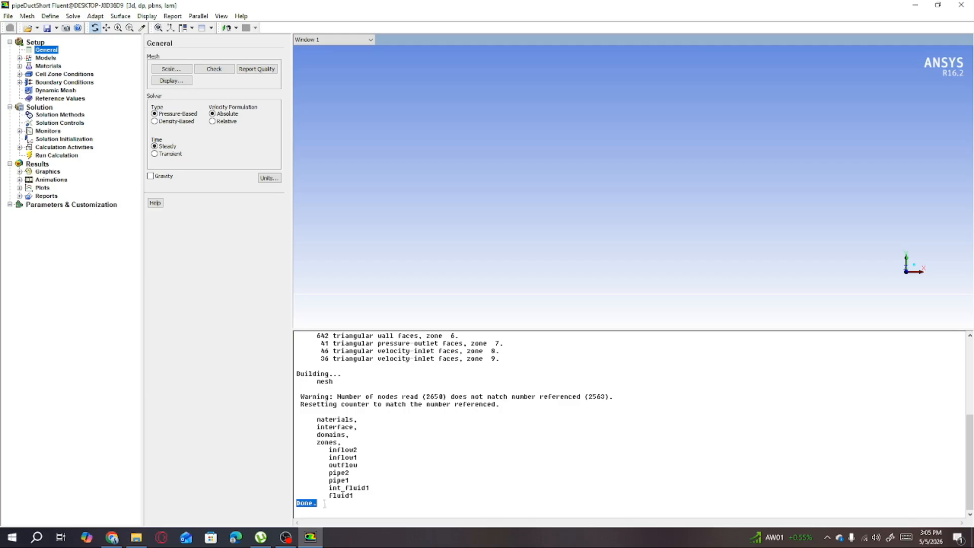
# Step: Display the mesh of inflow1, inflow2, outflow, pipe1 and pipe2, and orient it to show the branched pipe
pyautogui.click(178, 85)
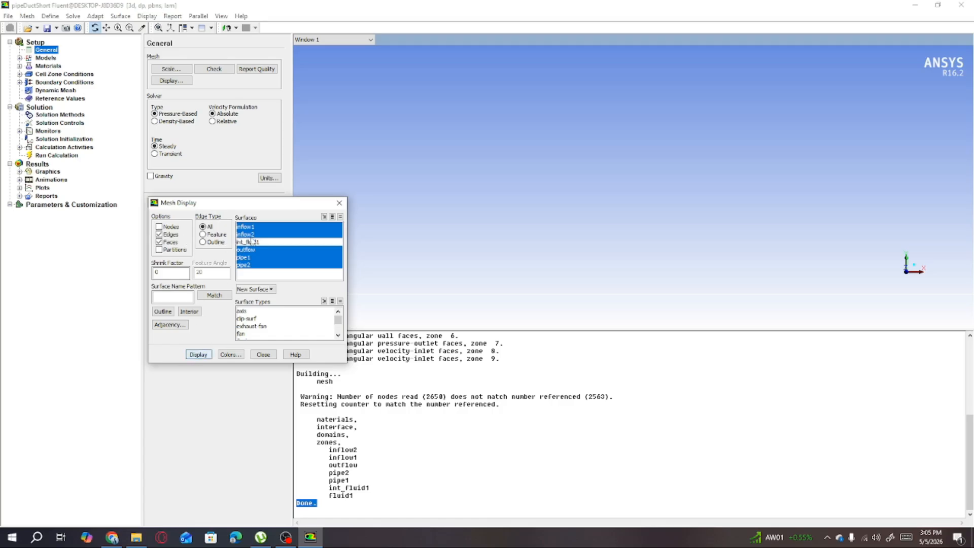
pyautogui.click(198, 354)
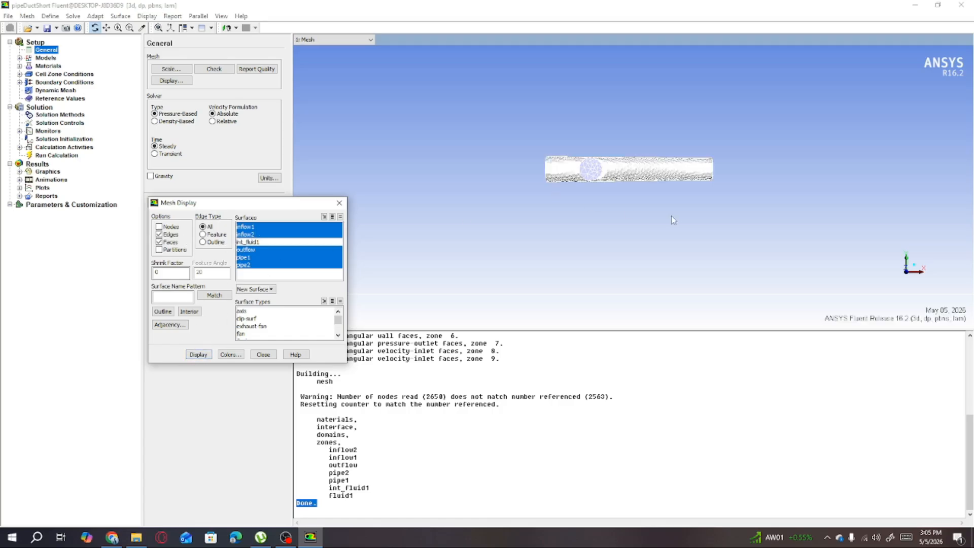
pyautogui.moveTo(674, 219); pyautogui.dragTo(618, 172)
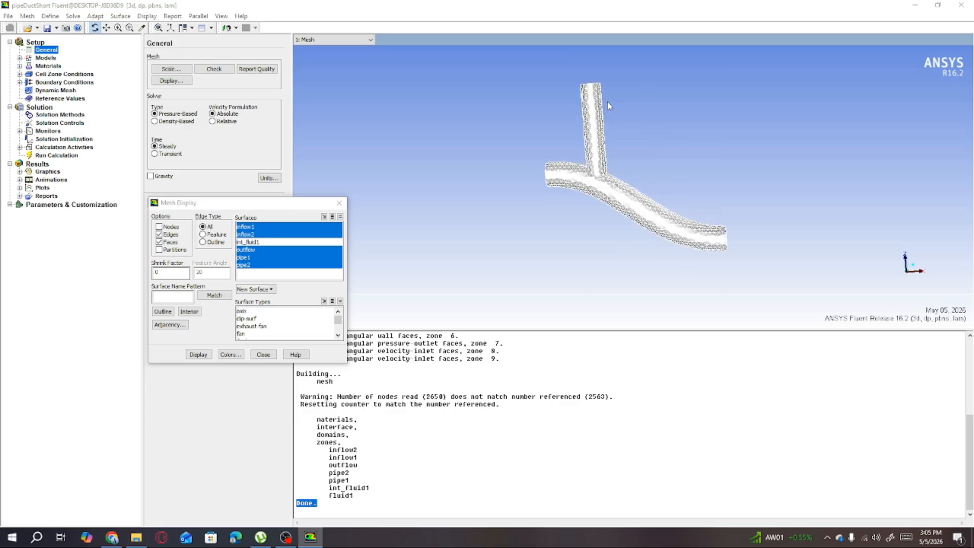
# Step: Deselect all surfaces in the mesh display settings and redraw the view without any of them
pyautogui.click(252, 227)
pyautogui.click(253, 242)
pyautogui.click(254, 234)
pyautogui.click(255, 242)
pyautogui.click(255, 250)
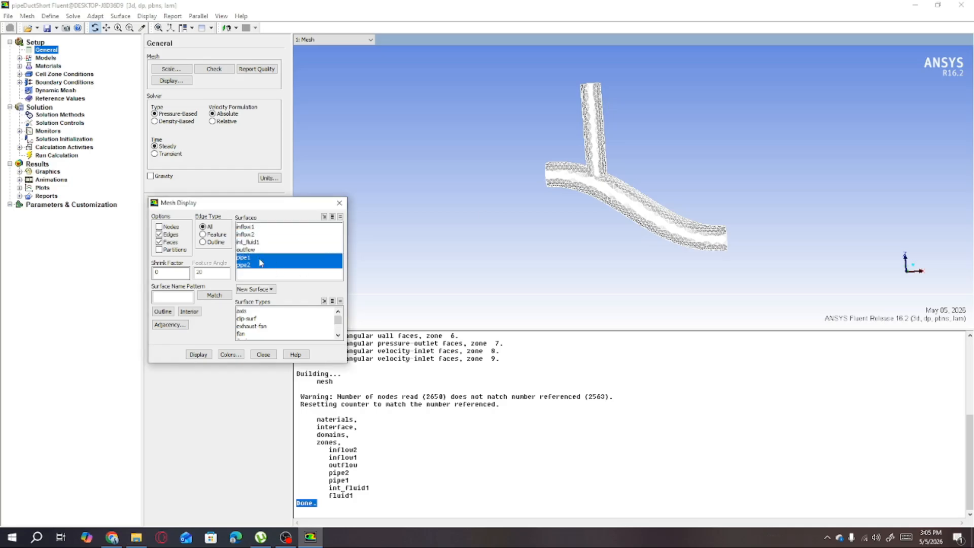
pyautogui.click(257, 258)
pyautogui.click(256, 265)
pyautogui.click(202, 356)
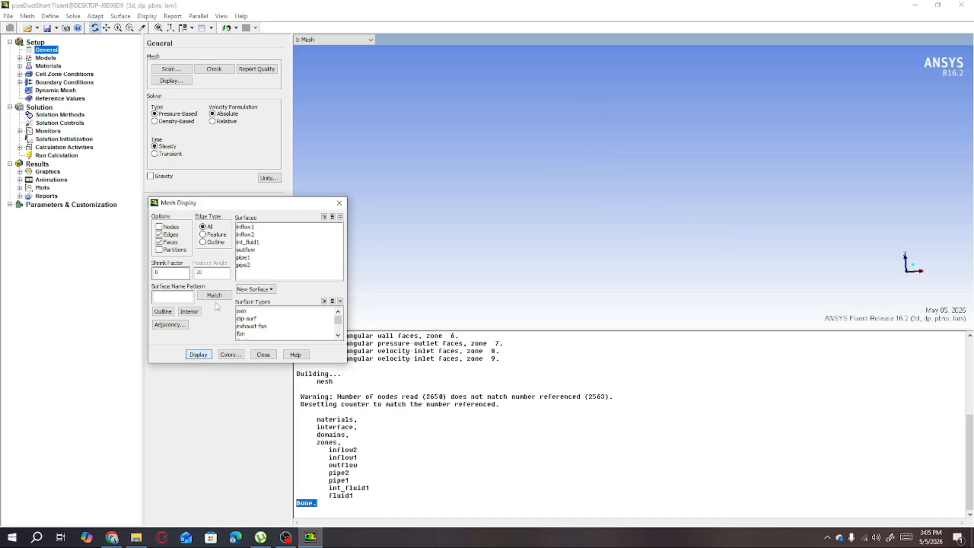
# Step: Display the inflow1, inflow2 and outflow surfaces cumulatively to locate the inlets and the outlet
pyautogui.click(249, 227)
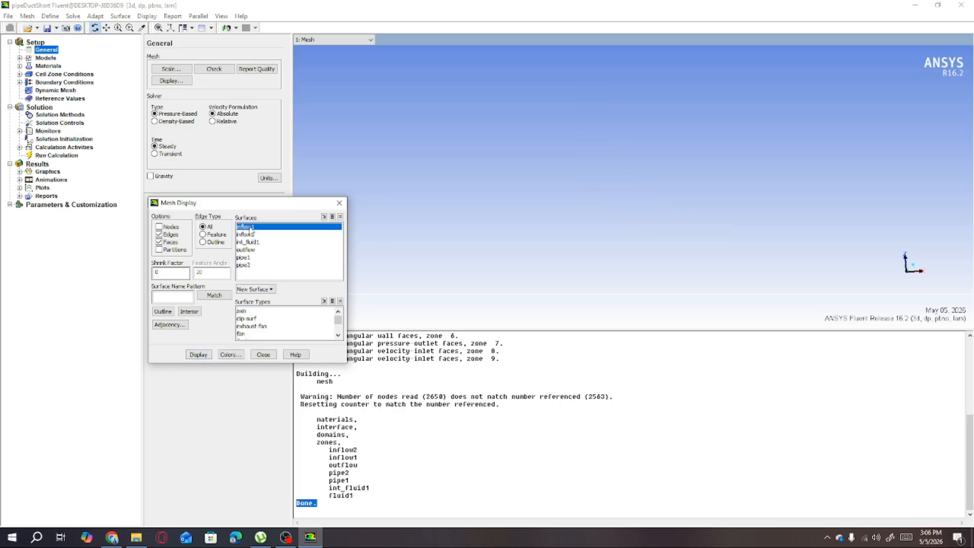
pyautogui.click(199, 355)
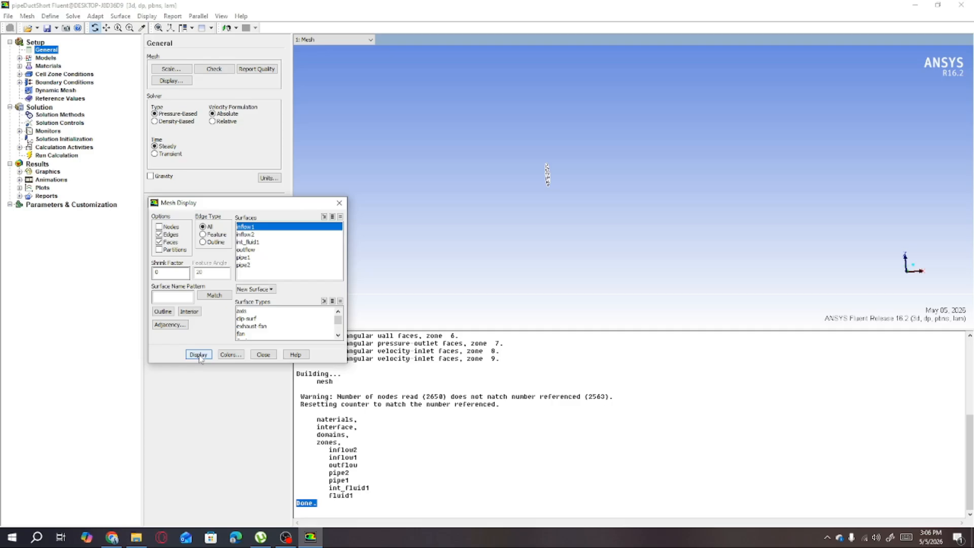
pyautogui.click(247, 235)
pyautogui.click(199, 355)
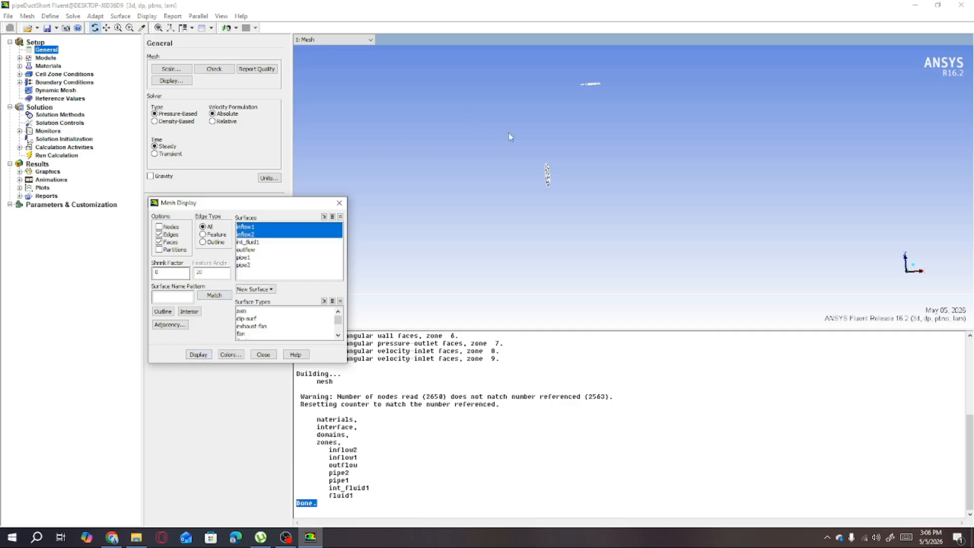
pyautogui.click(248, 250)
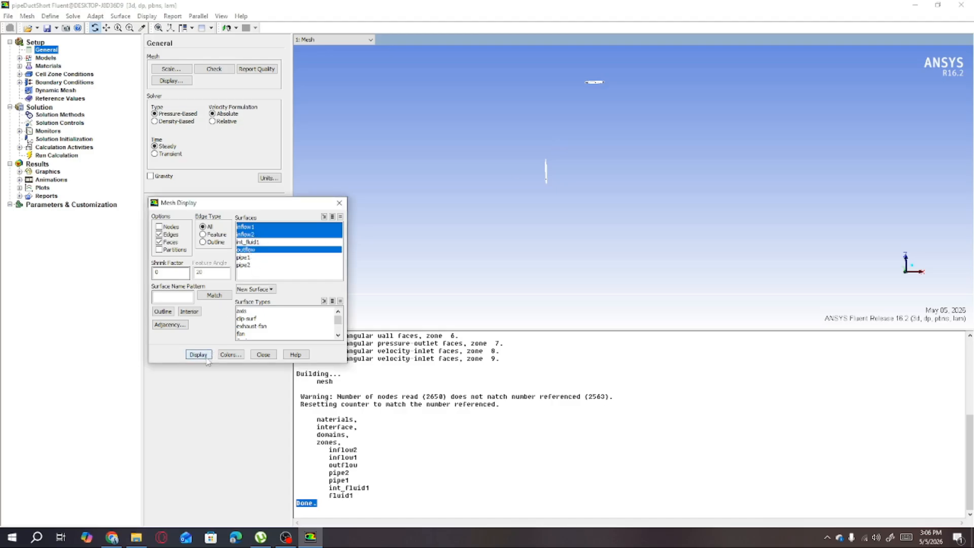
pyautogui.click(206, 358)
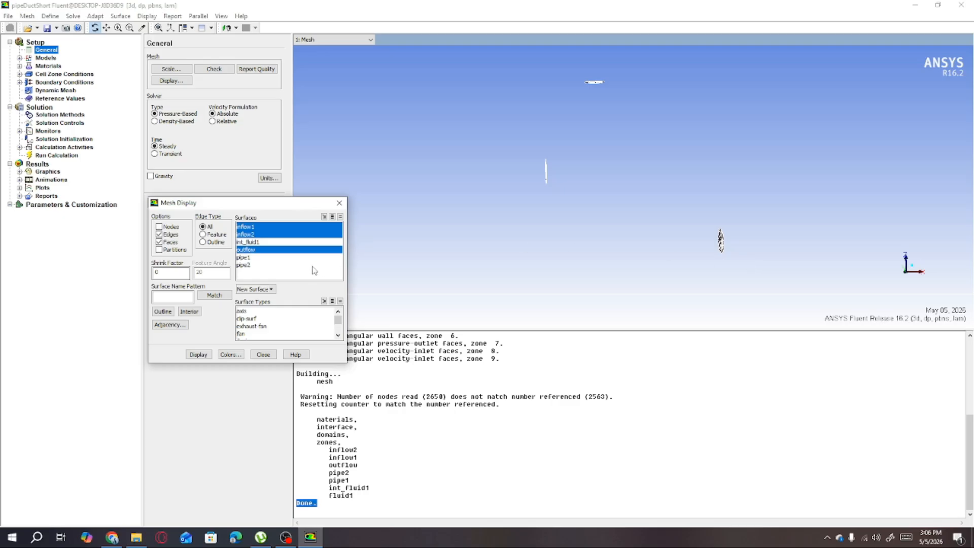
# Step: Add the pipe1 and pipe2 walls to the displayed mesh and close the mesh display settings
pyautogui.click(246, 257)
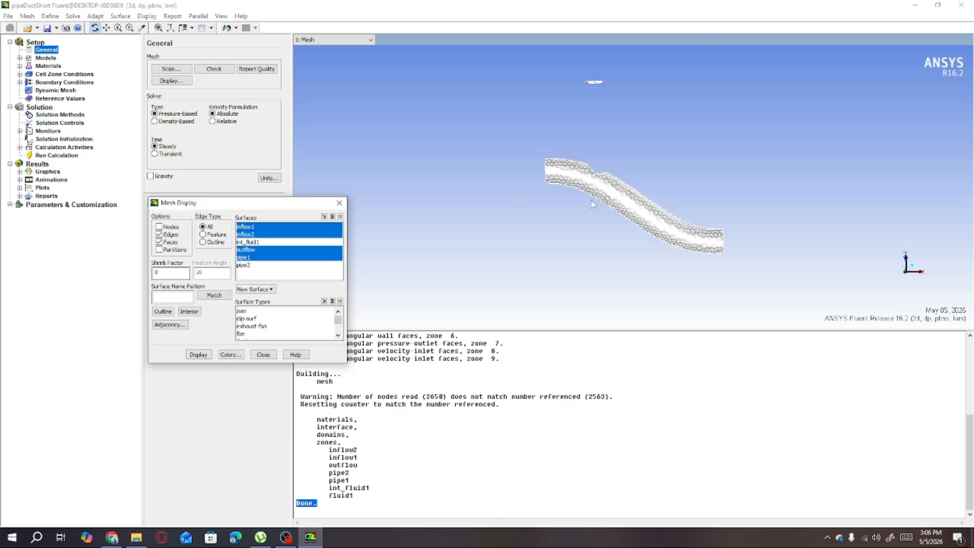
pyautogui.click(250, 265)
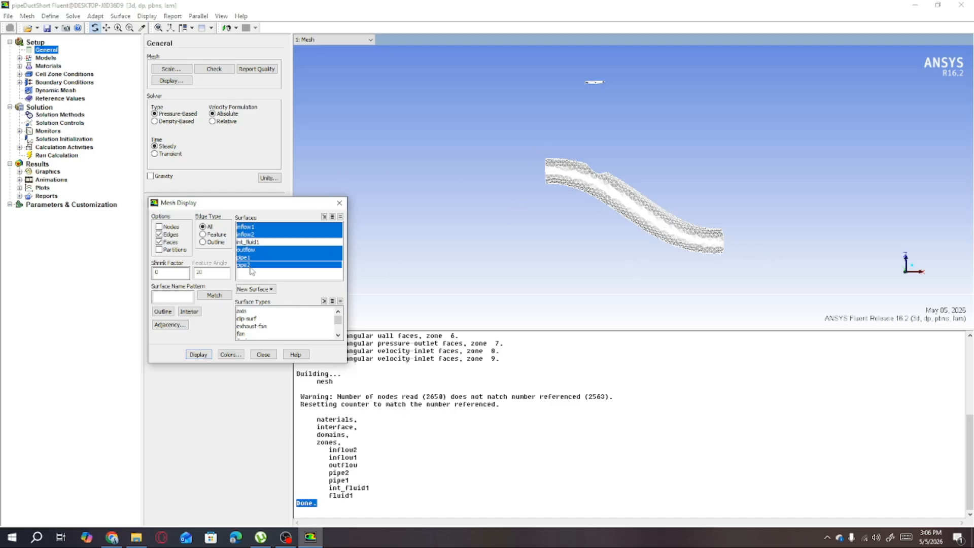
pyautogui.click(210, 356)
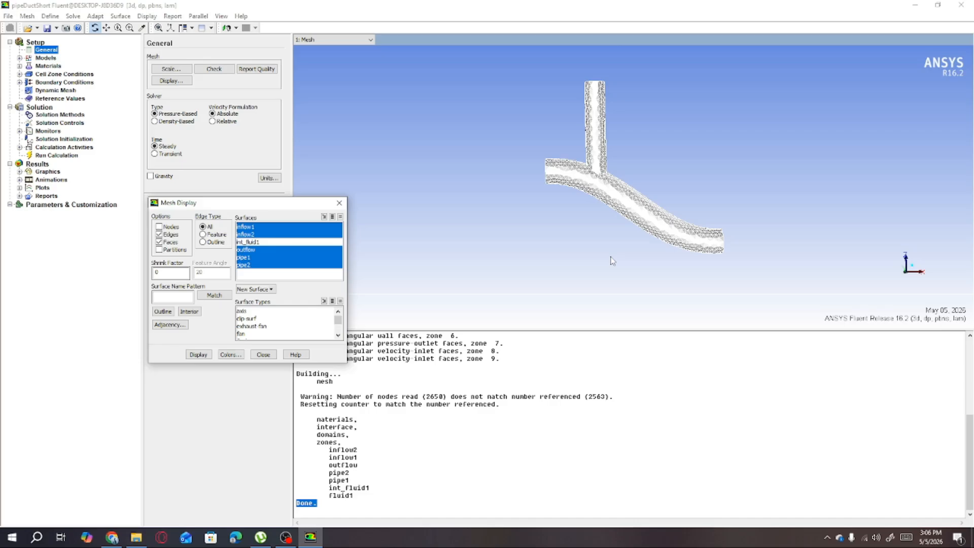
pyautogui.click(340, 203)
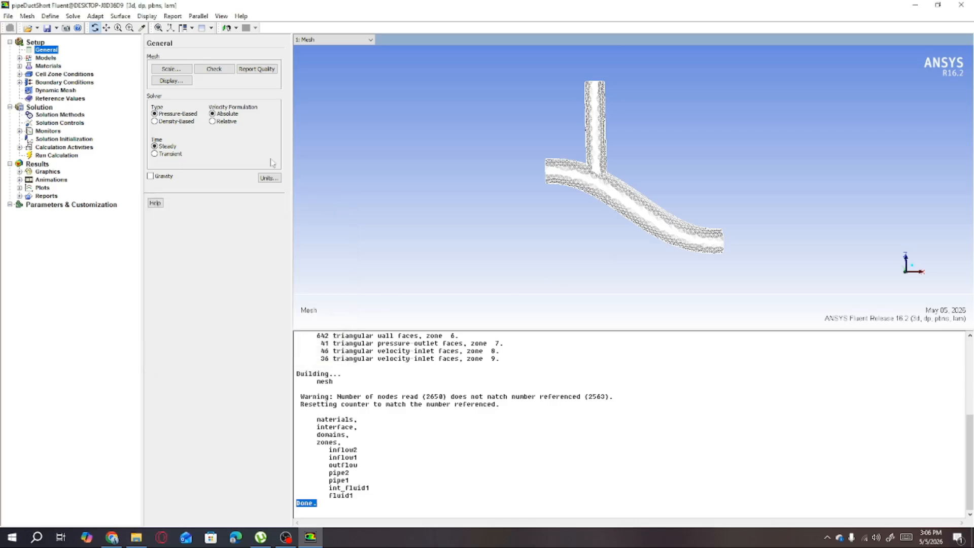
# Step: Run the mesh check and examine the reported domain extents and volume statistics
pyautogui.click(214, 69)
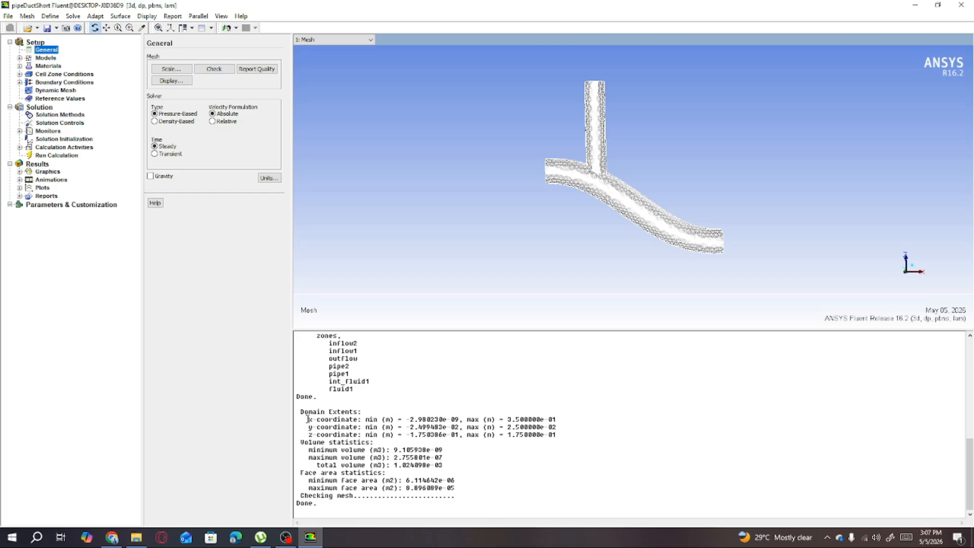
pyautogui.moveTo(307, 419); pyautogui.dragTo(586, 435)
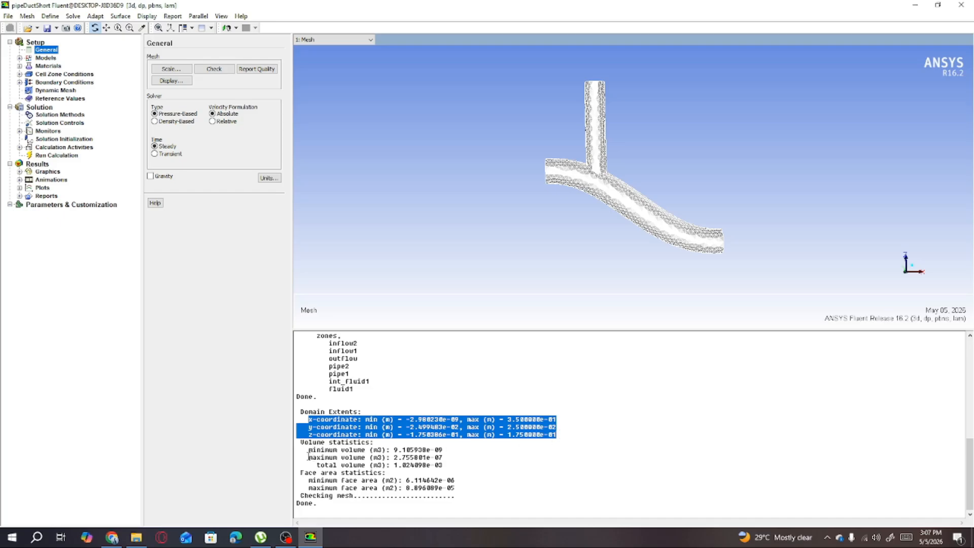
pyautogui.moveTo(308, 457); pyautogui.dragTo(365, 457)
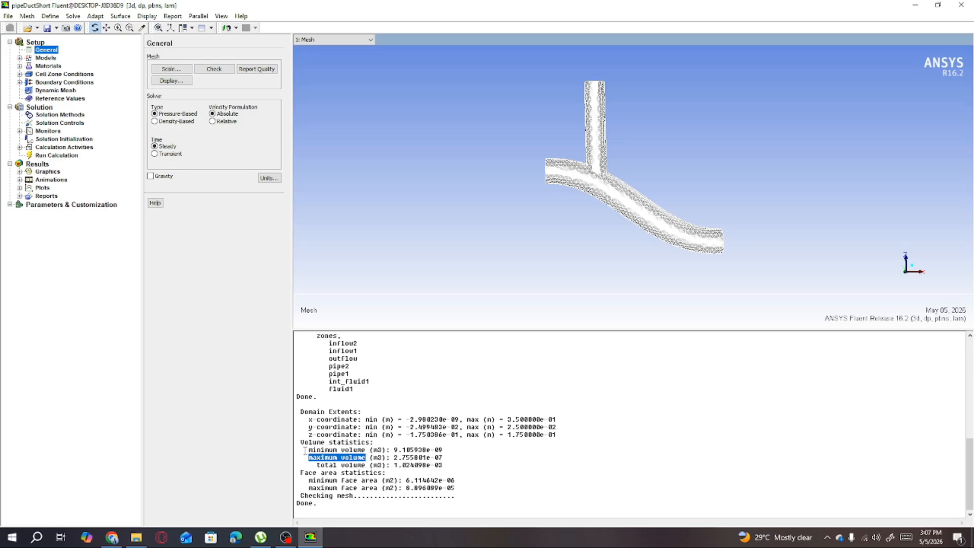
pyautogui.moveTo(306, 451); pyautogui.dragTo(451, 469)
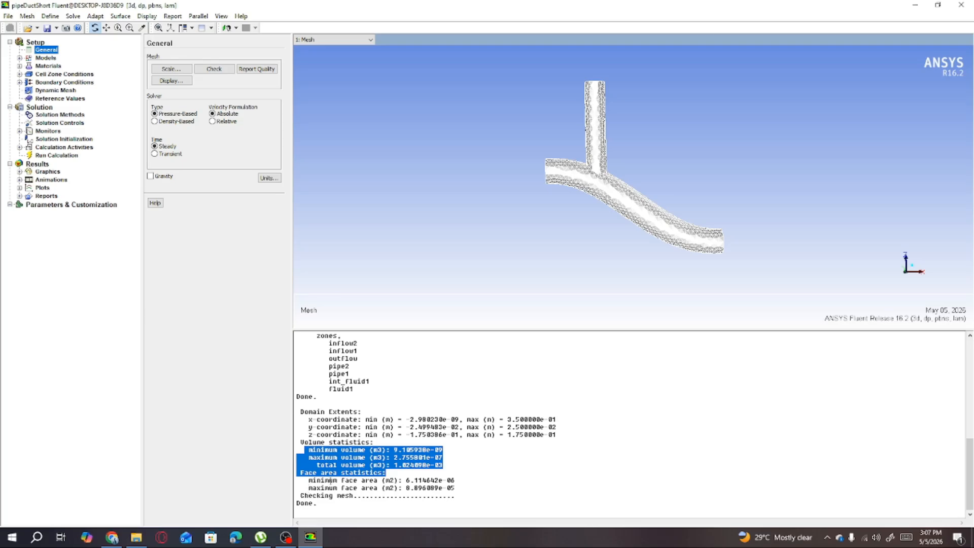
# Step: Examine the face area statistics, then report the mesh quality and read its orthogonal quality, ortho skew and aspect ratio
pyautogui.moveTo(309, 486); pyautogui.dragTo(460, 487)
pyautogui.click(488, 482)
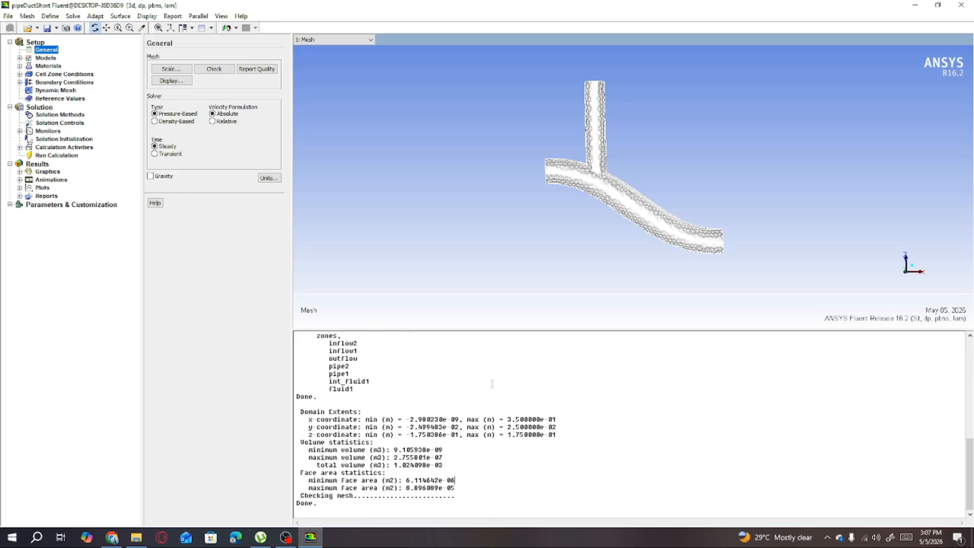
pyautogui.click(253, 70)
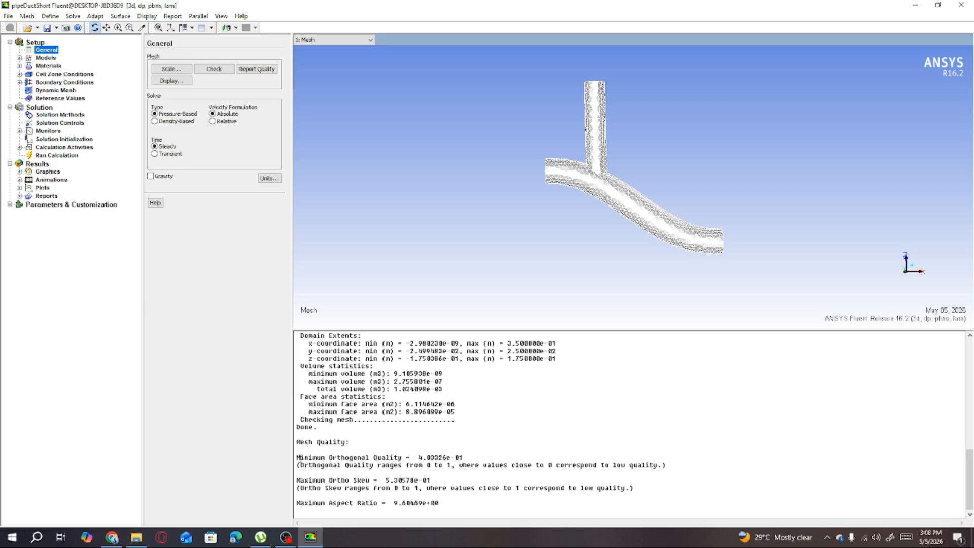
pyautogui.moveTo(329, 457); pyautogui.dragTo(469, 457)
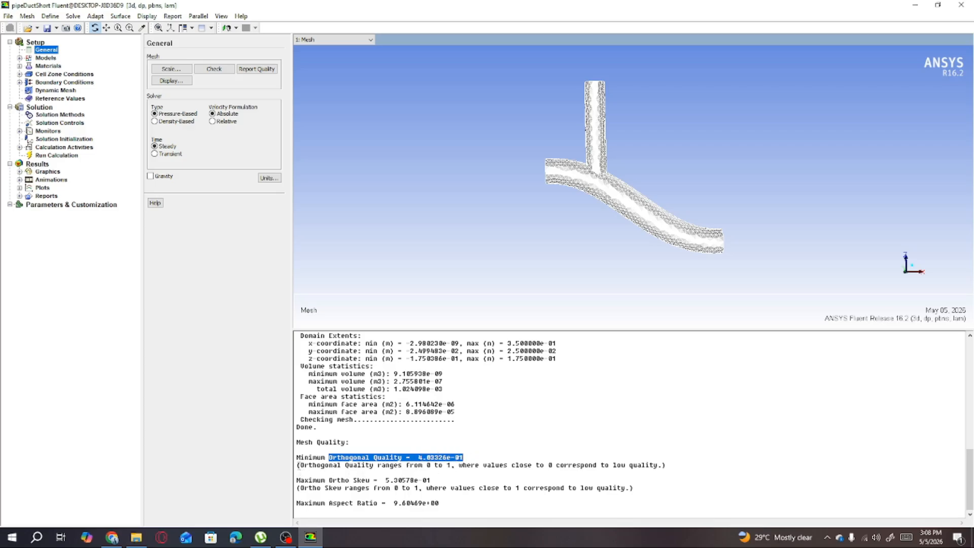
pyautogui.moveTo(298, 467); pyautogui.dragTo(670, 470)
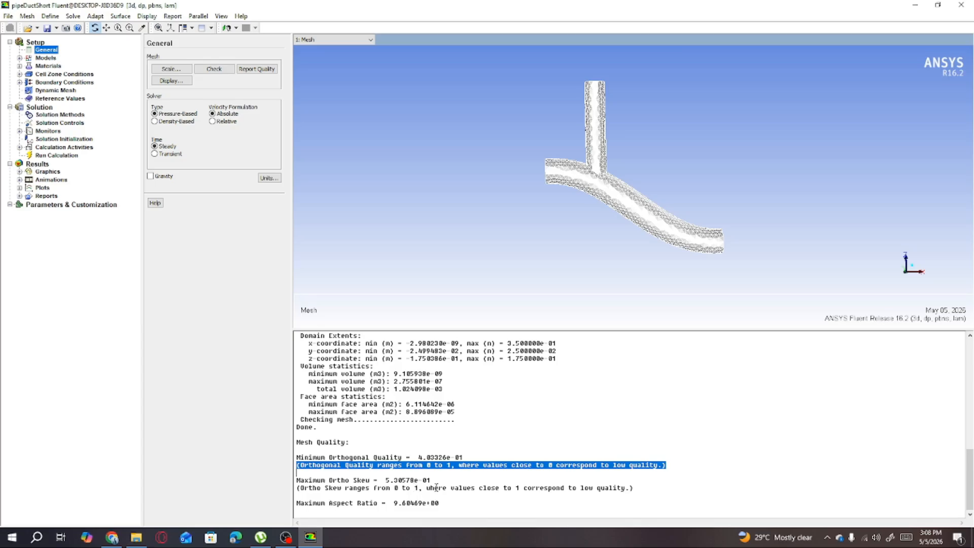
pyautogui.moveTo(299, 489); pyautogui.dragTo(629, 488)
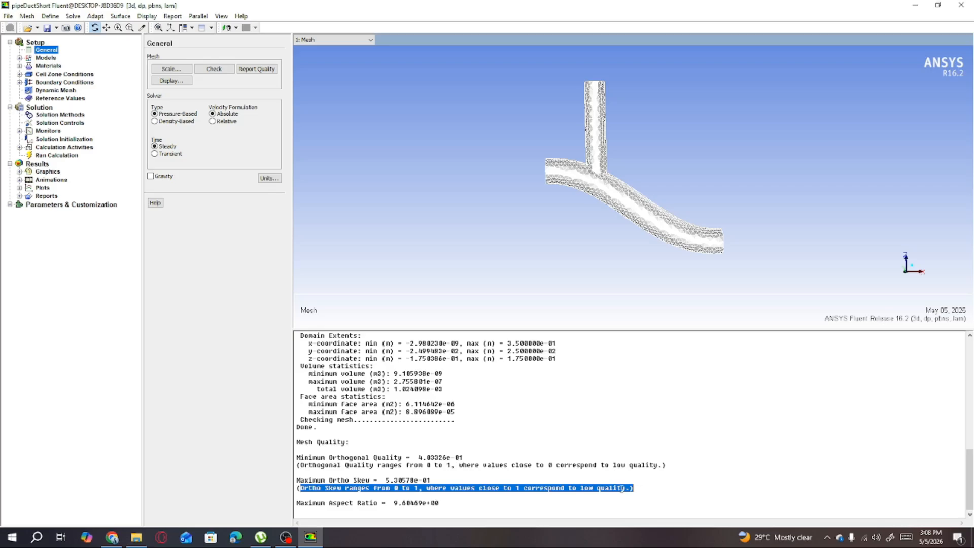
pyautogui.moveTo(512, 488); pyautogui.dragTo(634, 488)
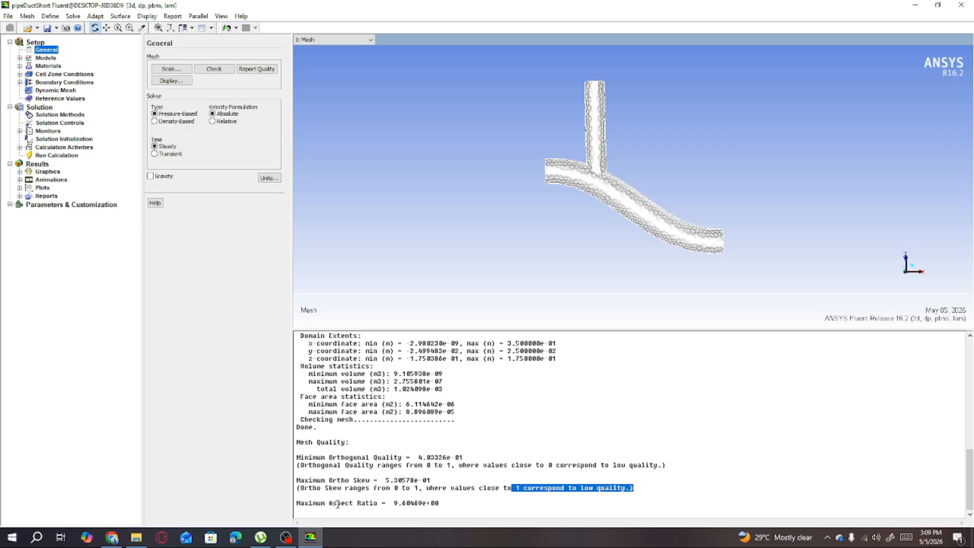
pyautogui.moveTo(300, 503); pyautogui.dragTo(471, 503)
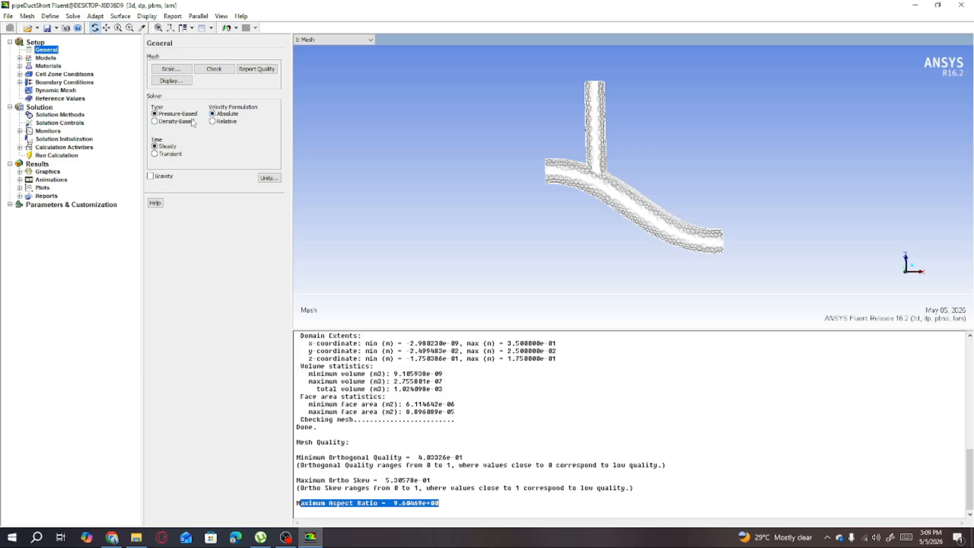
# Step: Set the solver type to Pressure-Based and turn on the energy equation in the physical models
pyautogui.click(154, 121)
pyautogui.click(155, 114)
pyautogui.click(45, 58)
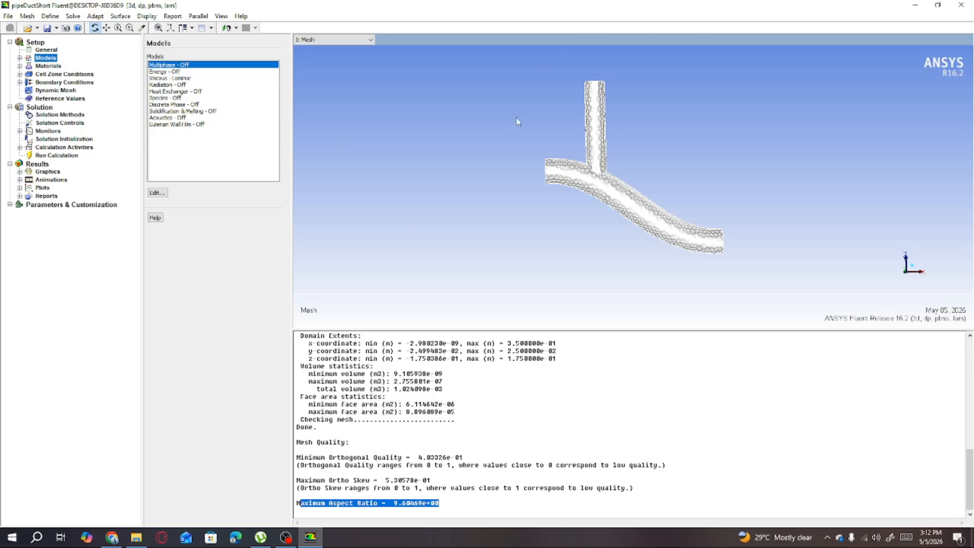
pyautogui.click(162, 73)
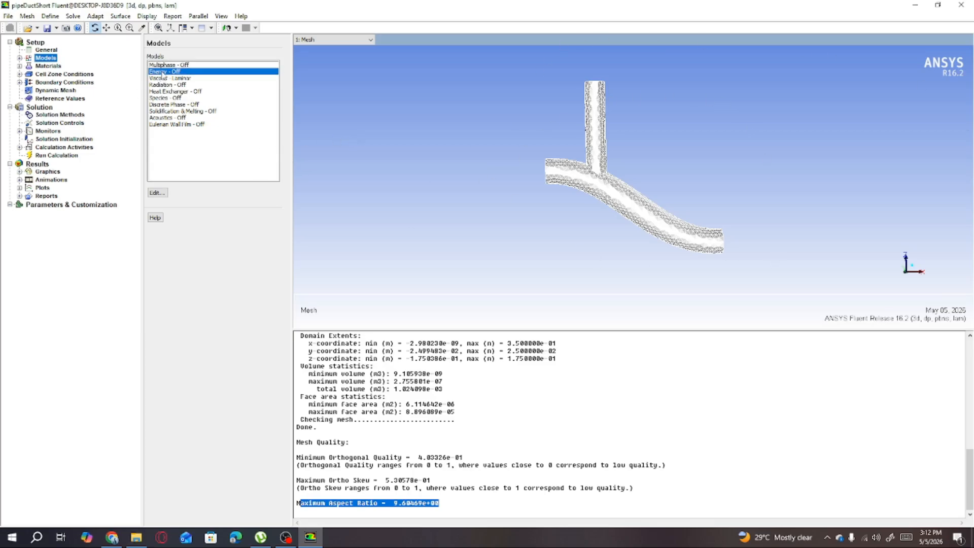
pyautogui.doubleClick(162, 72)
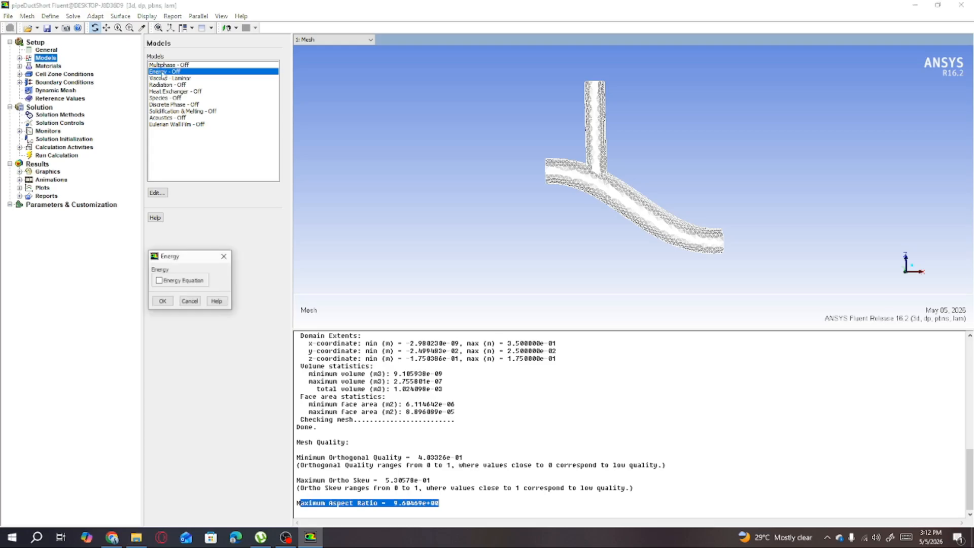
pyautogui.click(159, 281)
pyautogui.click(163, 301)
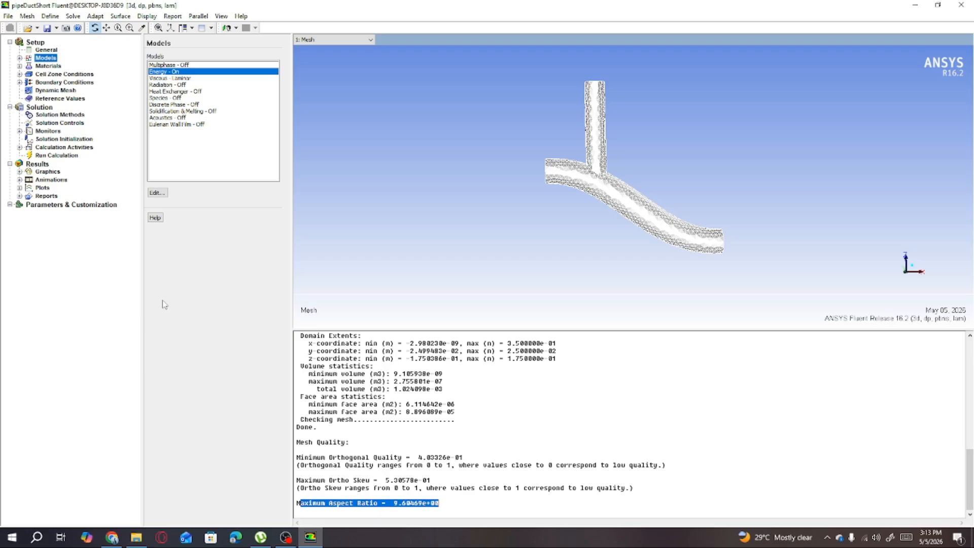
pyautogui.doubleClick(170, 73)
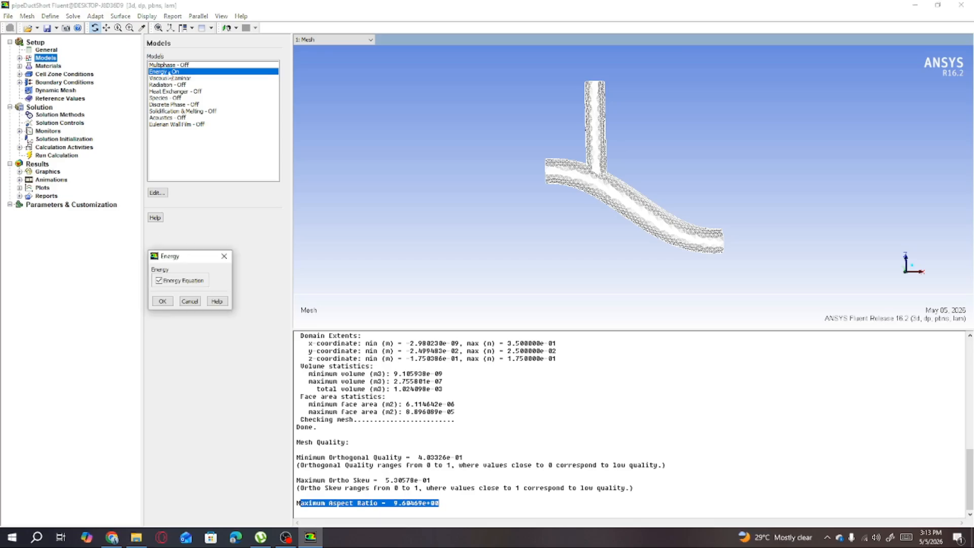
pyautogui.click(162, 303)
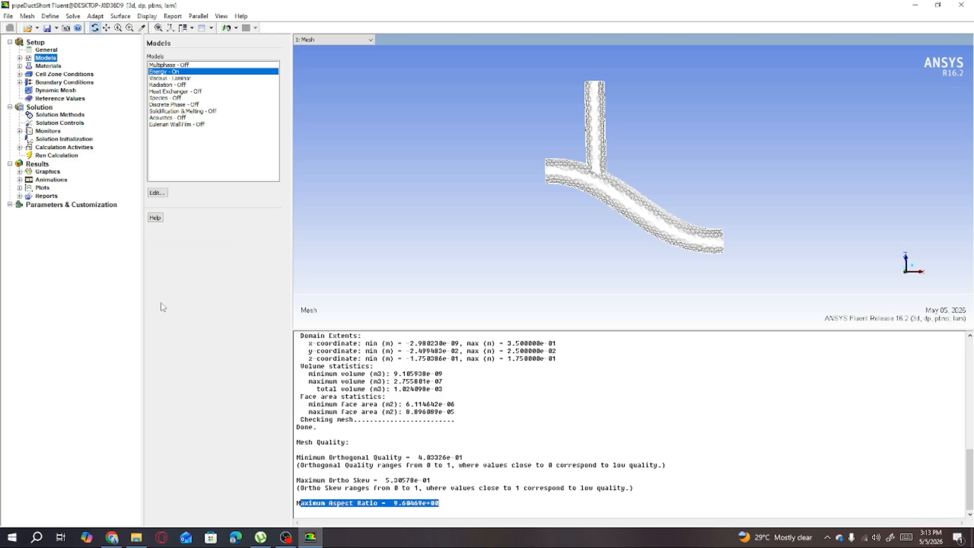
# Step: Set the viscous model to k-epsilon (2 eqn) with the Standard model and Standard Wall Functions
pyautogui.doubleClick(187, 79)
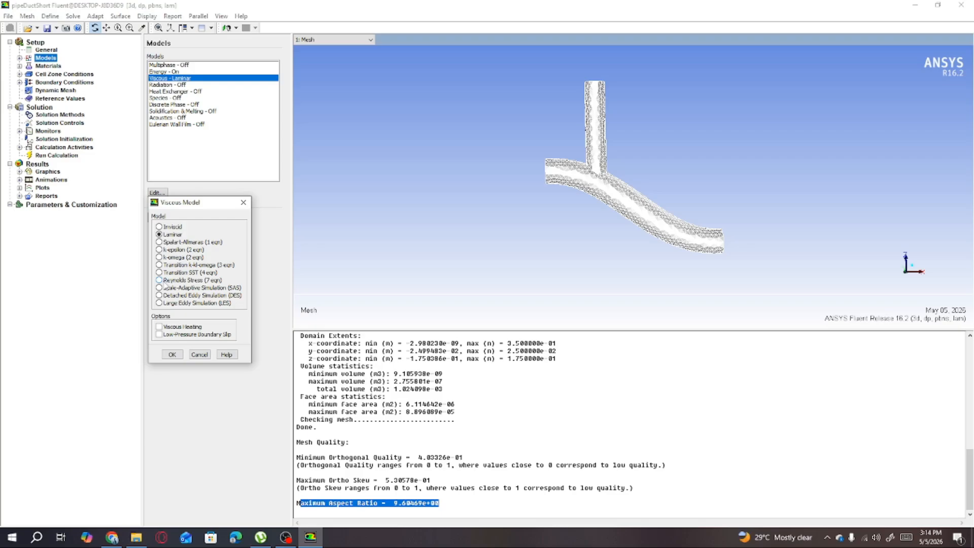
pyautogui.click(159, 250)
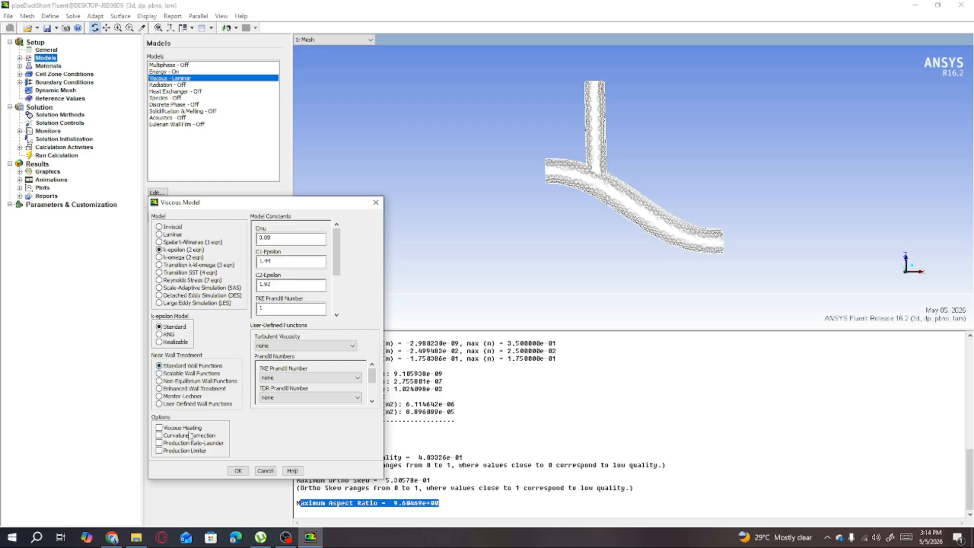
pyautogui.click(237, 471)
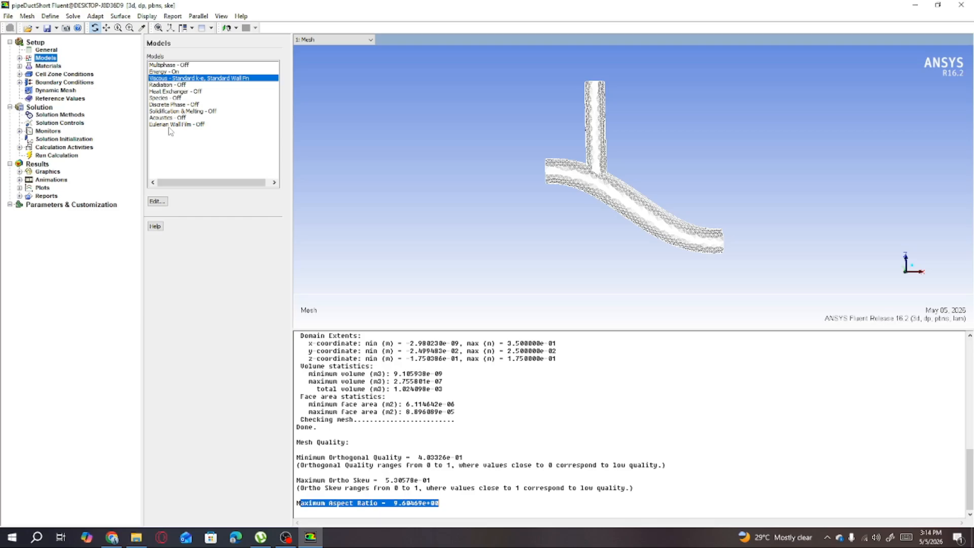
pyautogui.doubleClick(199, 79)
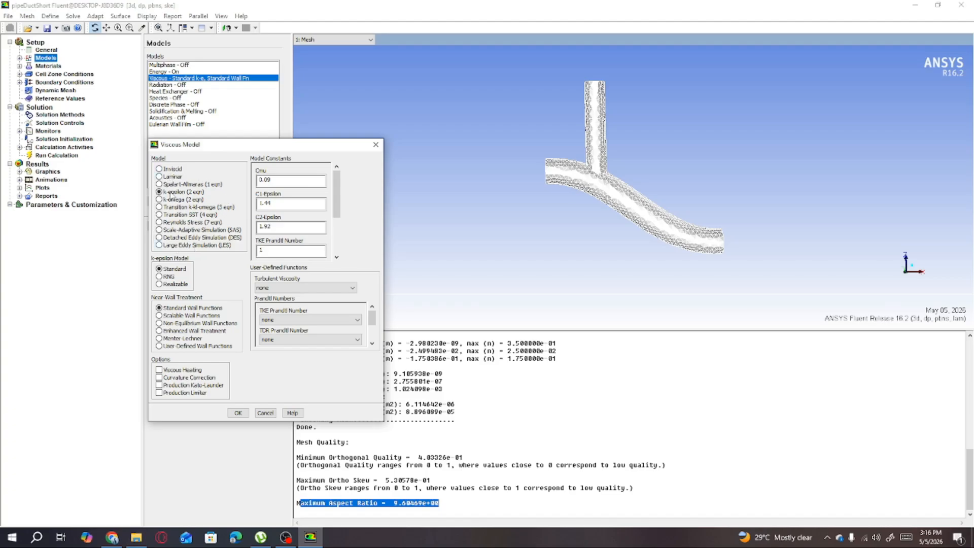
pyautogui.click(238, 413)
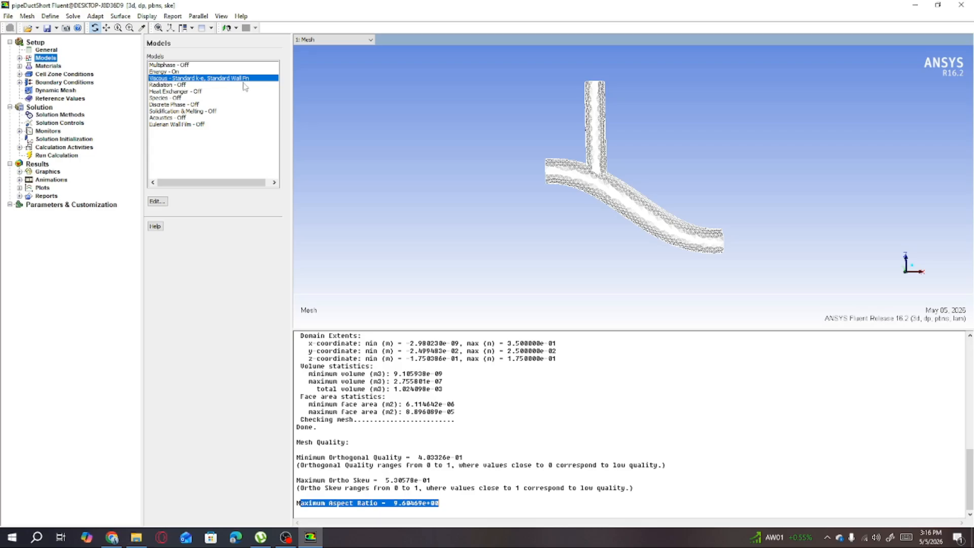
# Step: Open the air material's properties and look at the Fluent database fluids and the user-defined database option, without adding a material
pyautogui.click(48, 66)
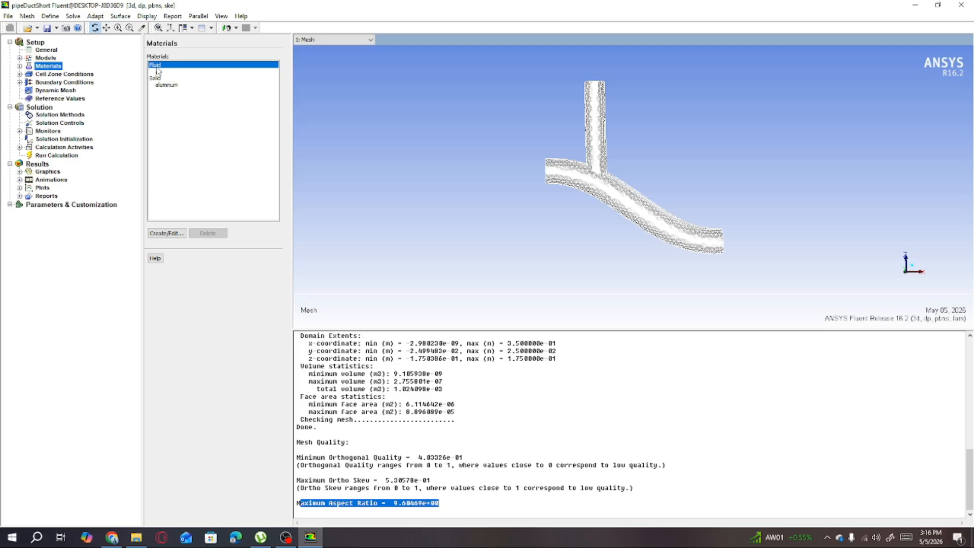
pyautogui.click(159, 72)
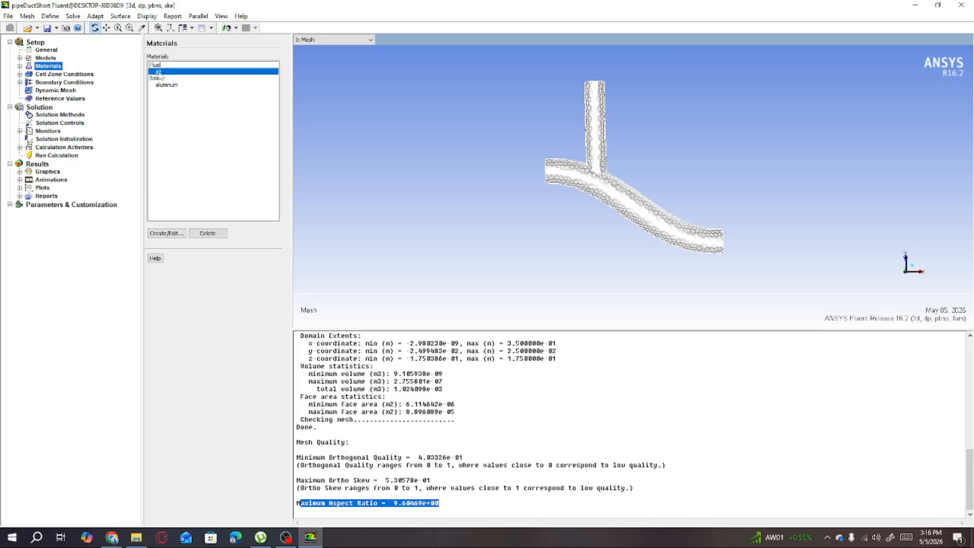
pyautogui.click(166, 234)
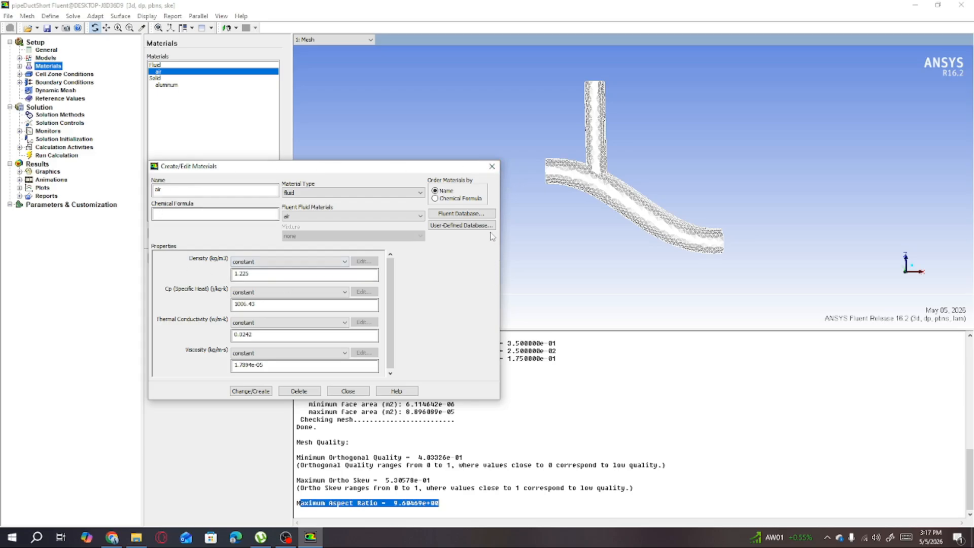
pyautogui.click(480, 213)
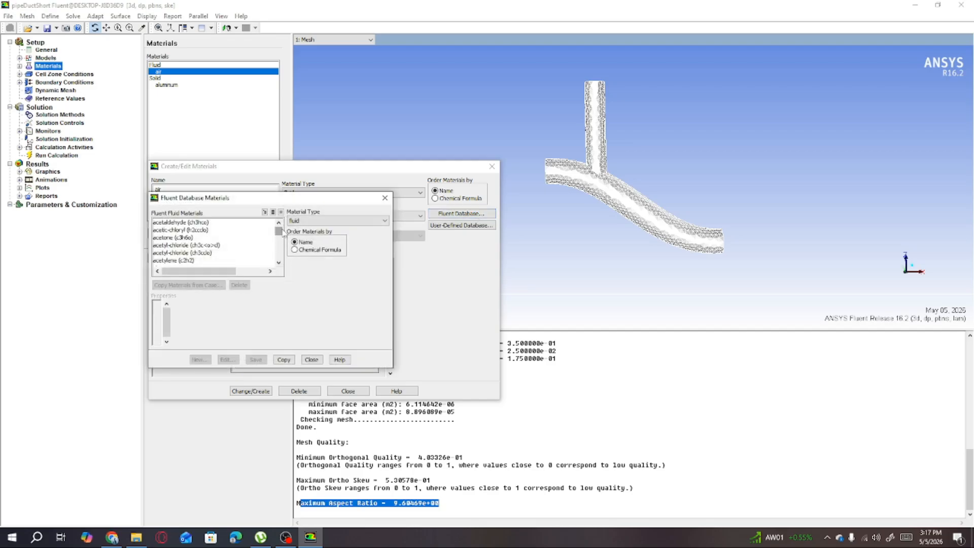
pyautogui.moveTo(282, 232)
pyautogui.mouseDown()
pyautogui.moveTo(283, 257)
pyautogui.moveTo(280, 225)
pyautogui.mouseUp()
pyautogui.click(314, 361)
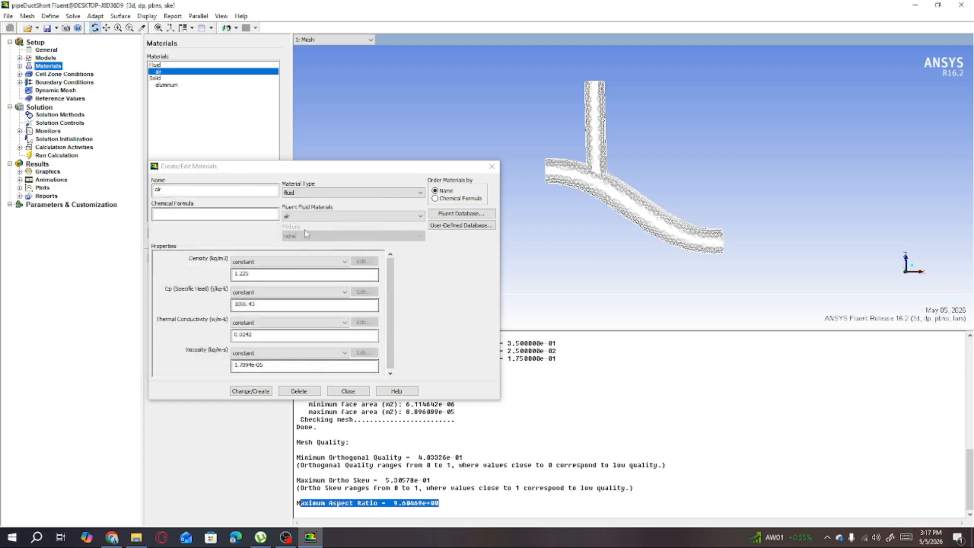
pyautogui.click(459, 226)
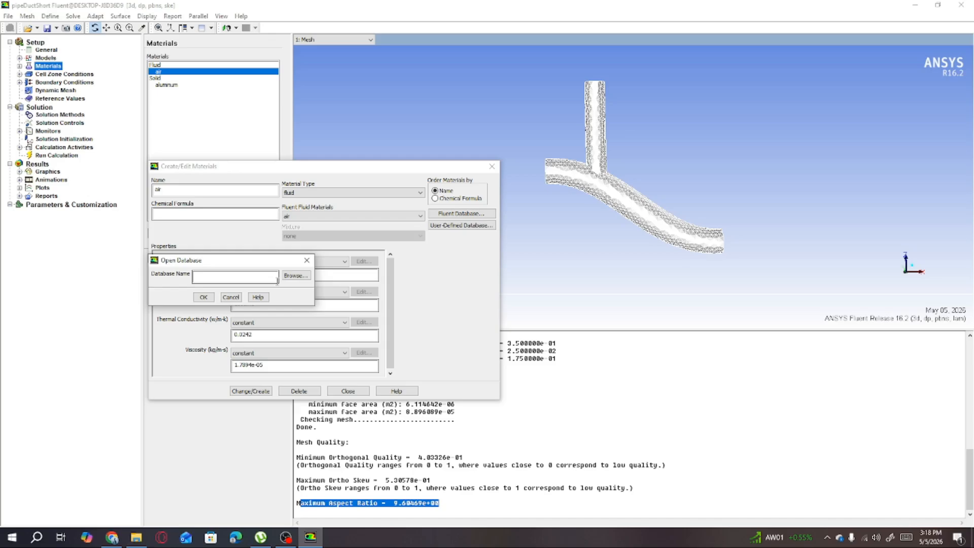
pyautogui.click(311, 264)
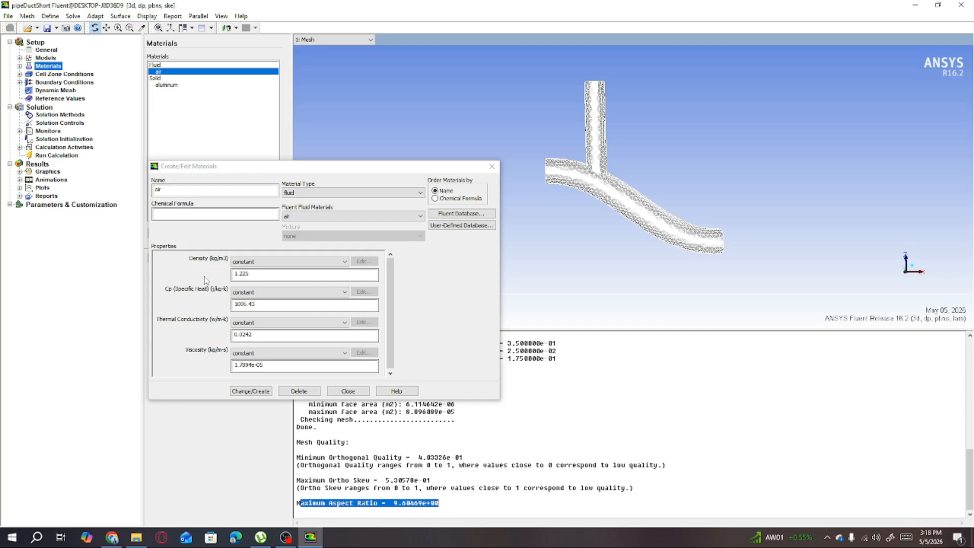
# Step: Set the density of air to ideal-gas, apply the change and close the material editor
pyautogui.click(344, 261)
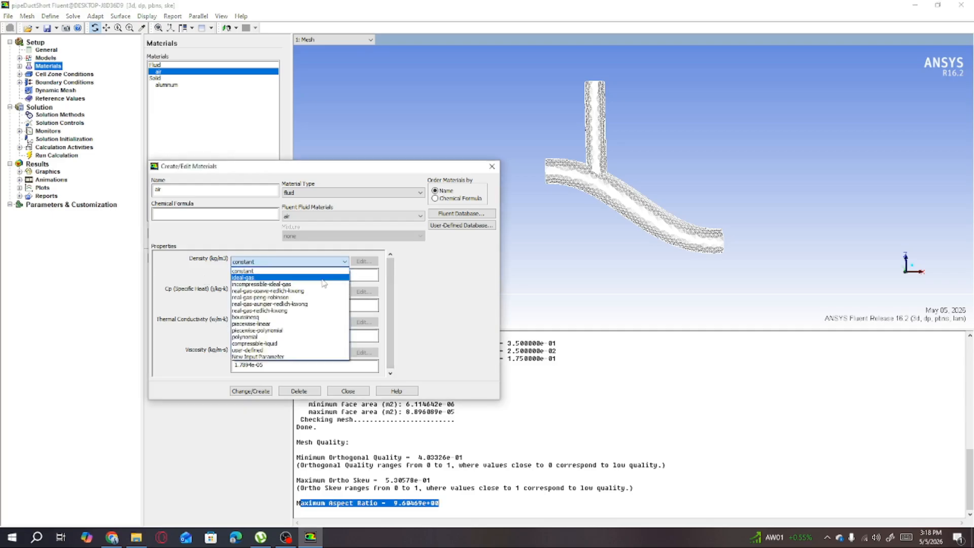
pyautogui.click(324, 271)
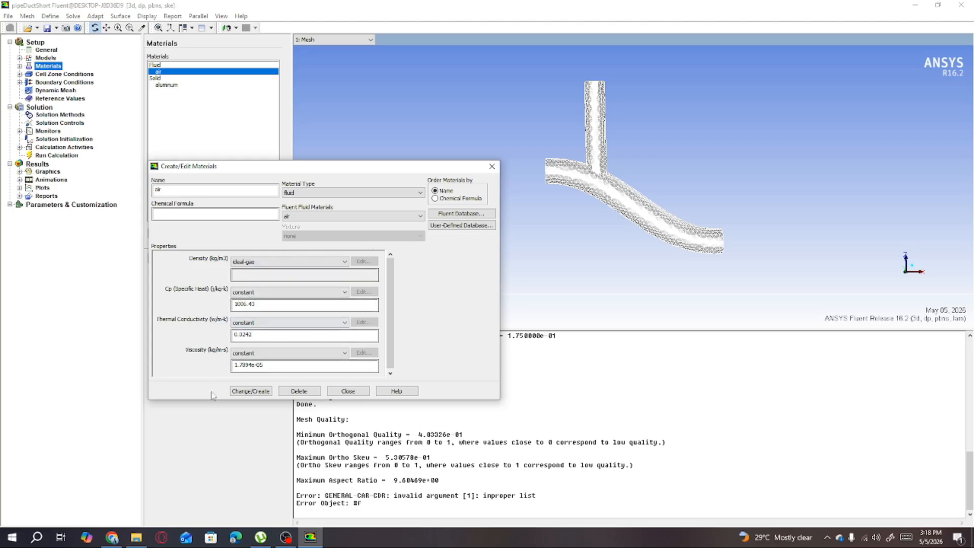
pyautogui.click(254, 395)
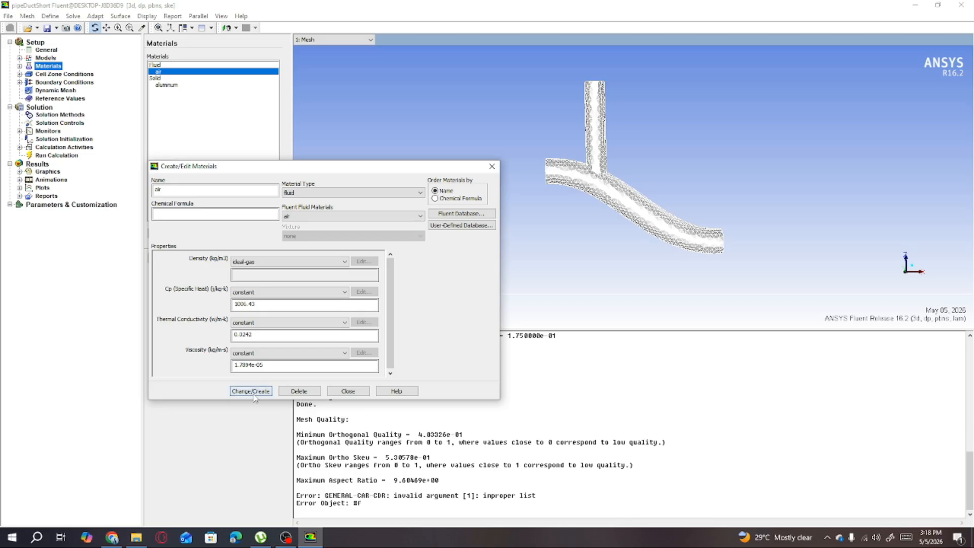
pyautogui.click(254, 394)
pyautogui.click(348, 391)
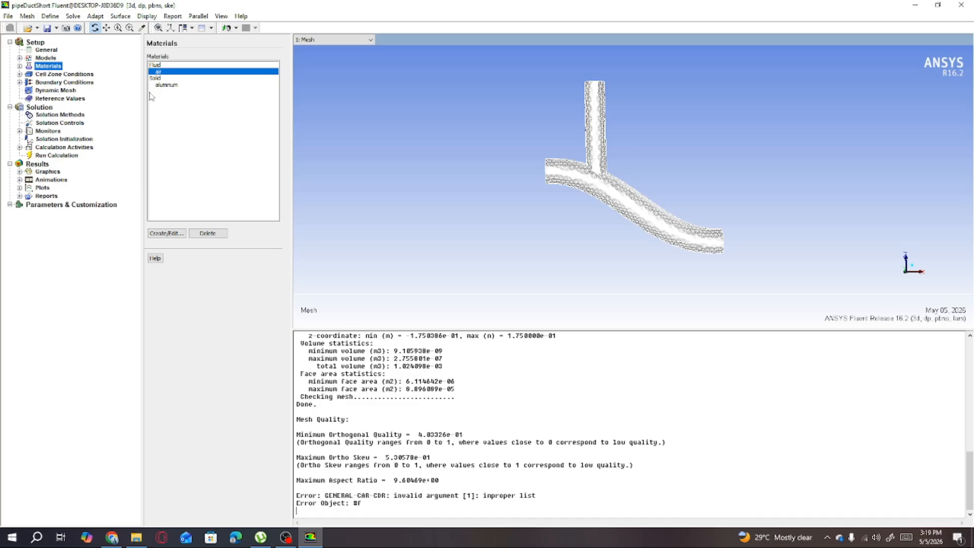
# Step: Set the fluid1 cell zone type to fluid and view its zone settings, closing them without any edits
pyautogui.click(76, 74)
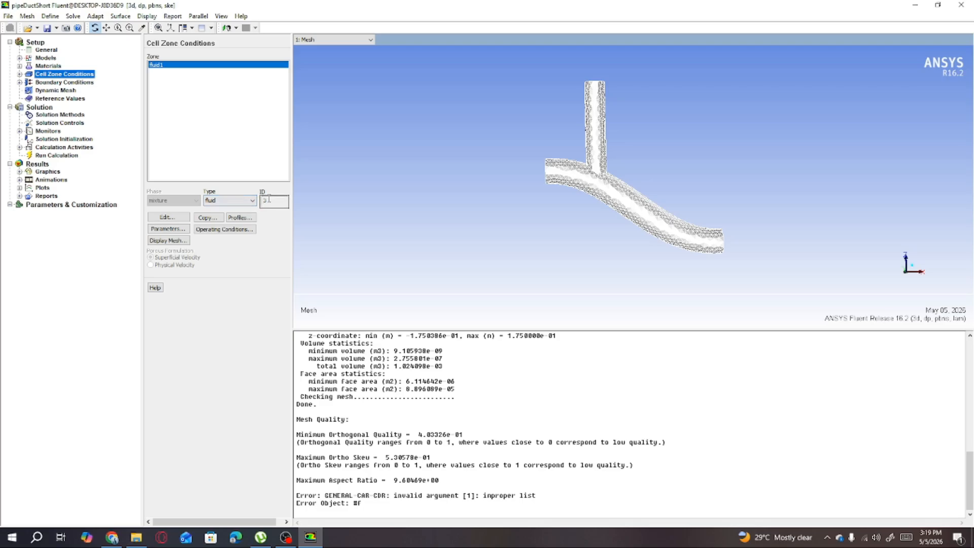
pyautogui.click(251, 201)
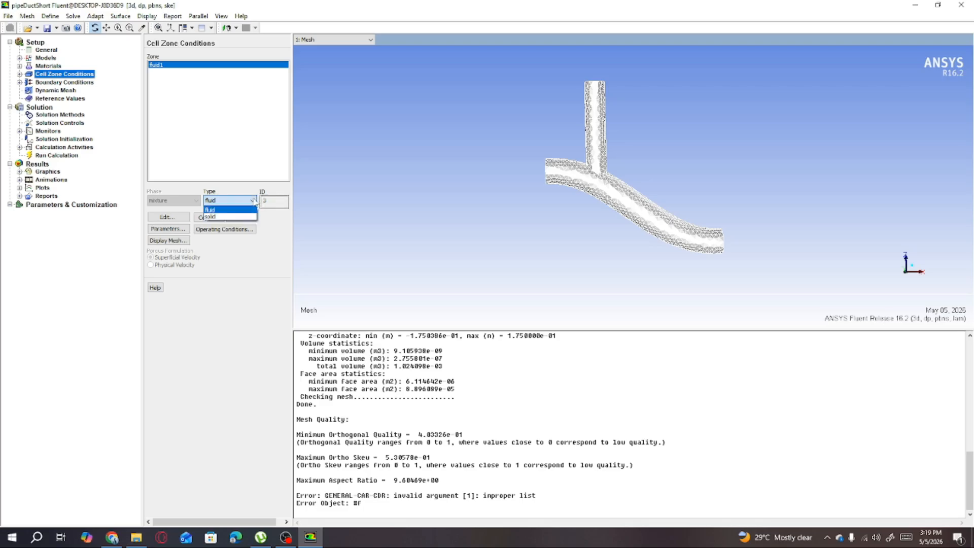
pyautogui.click(214, 210)
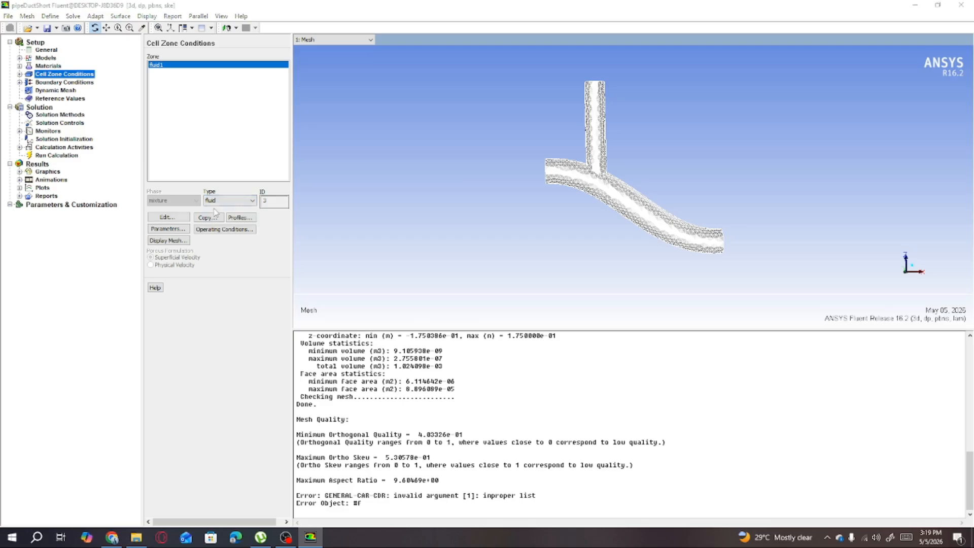
pyautogui.click(486, 128)
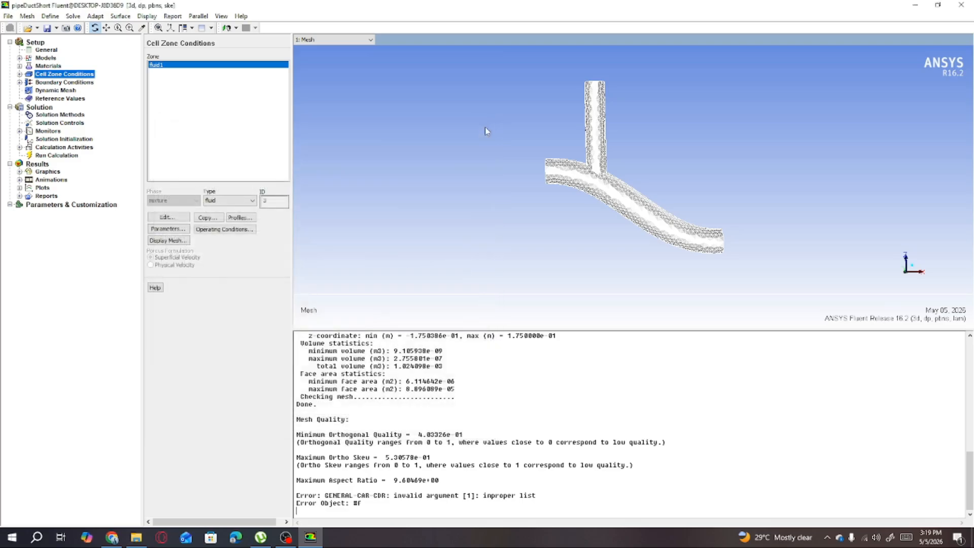
pyautogui.click(252, 203)
pyautogui.click(234, 213)
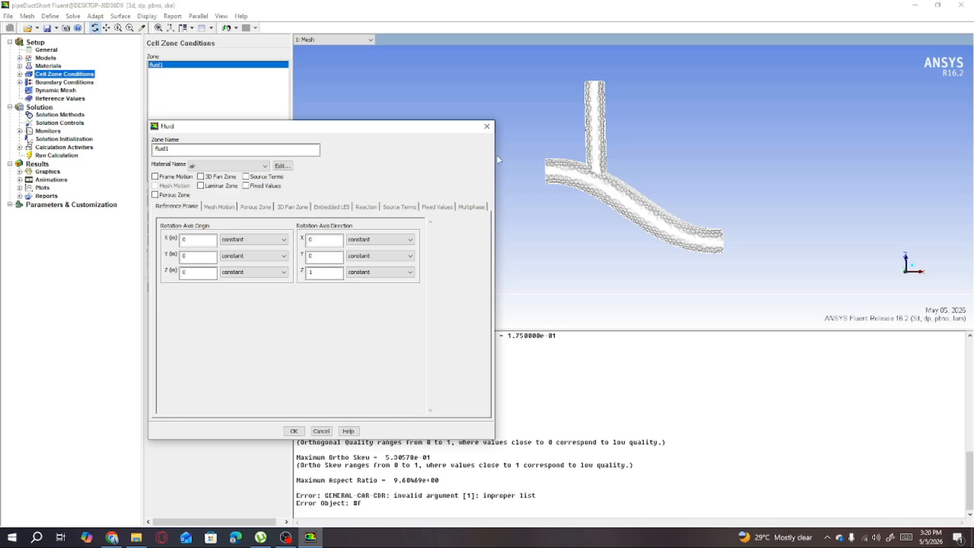
pyautogui.click(486, 126)
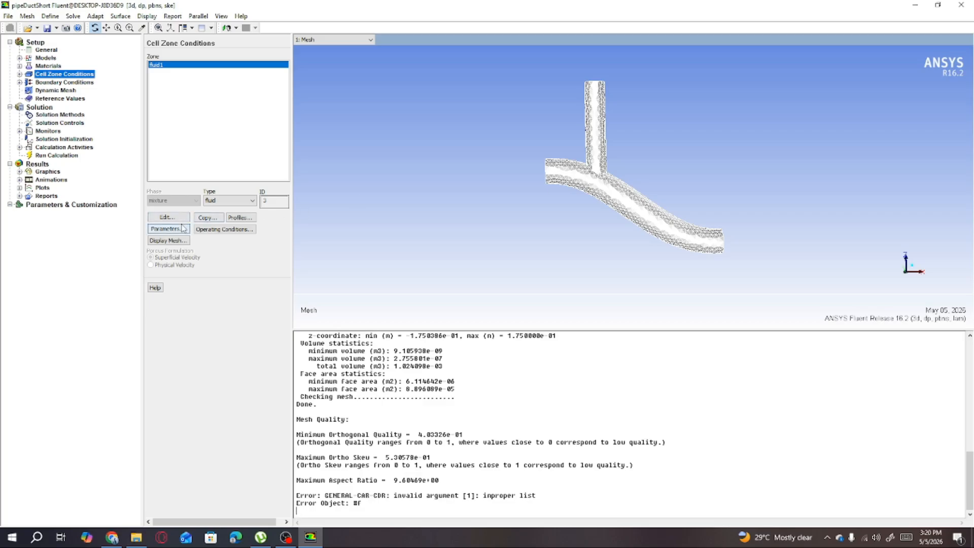
# Step: Open the operating conditions and accept an operating pressure of 101325 Pa with gravity off
pyautogui.click(208, 229)
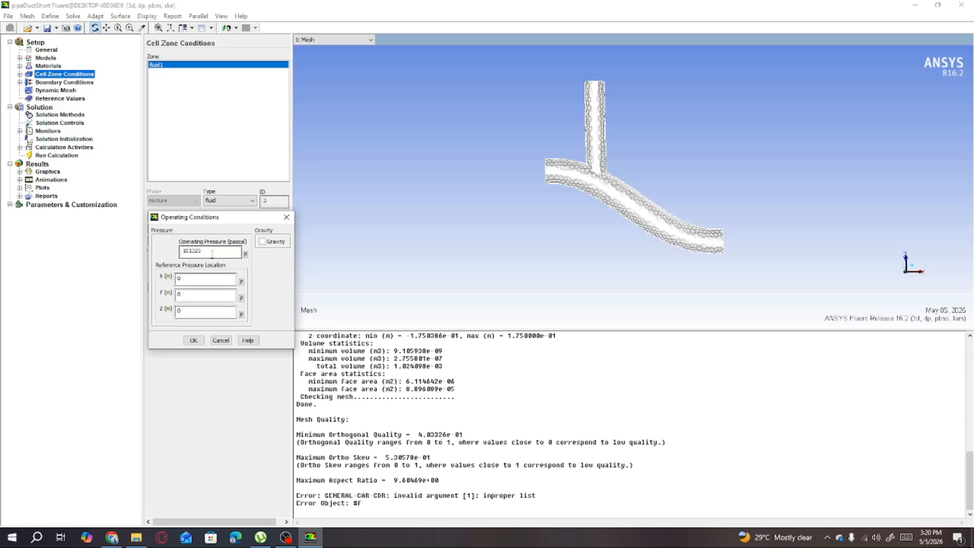
pyautogui.click(192, 340)
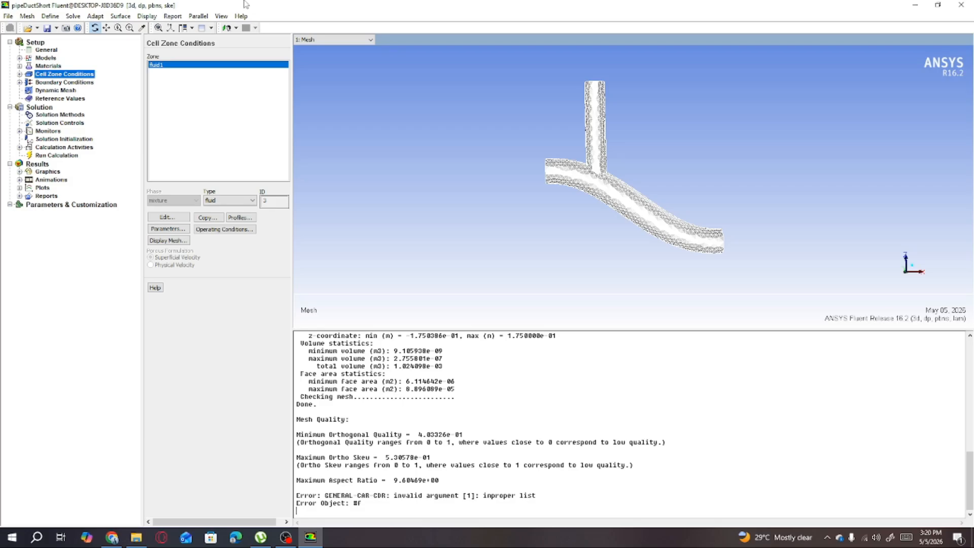
# Step: Set the inflow1 boundary type to velocity-inlet and review its momentum and thermal settings
pyautogui.click(81, 82)
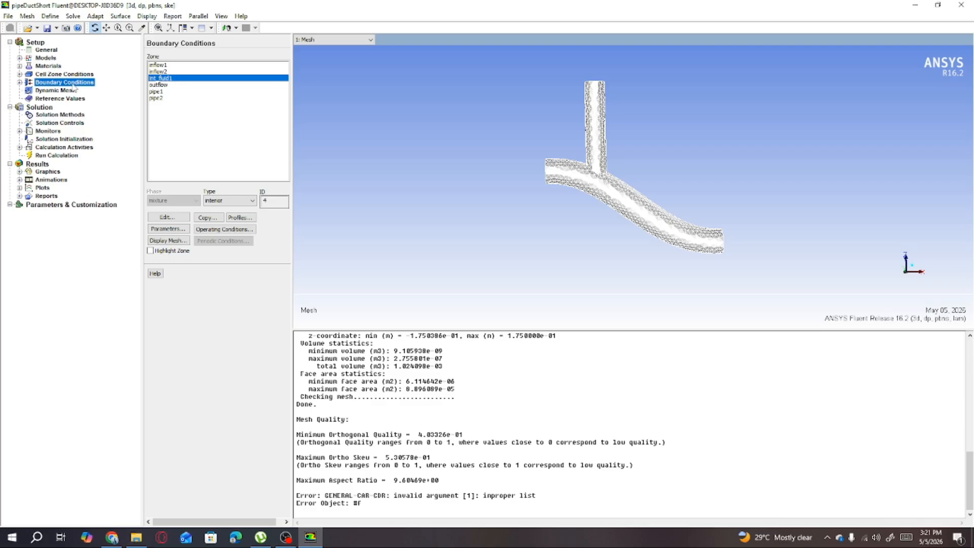
pyautogui.click(163, 65)
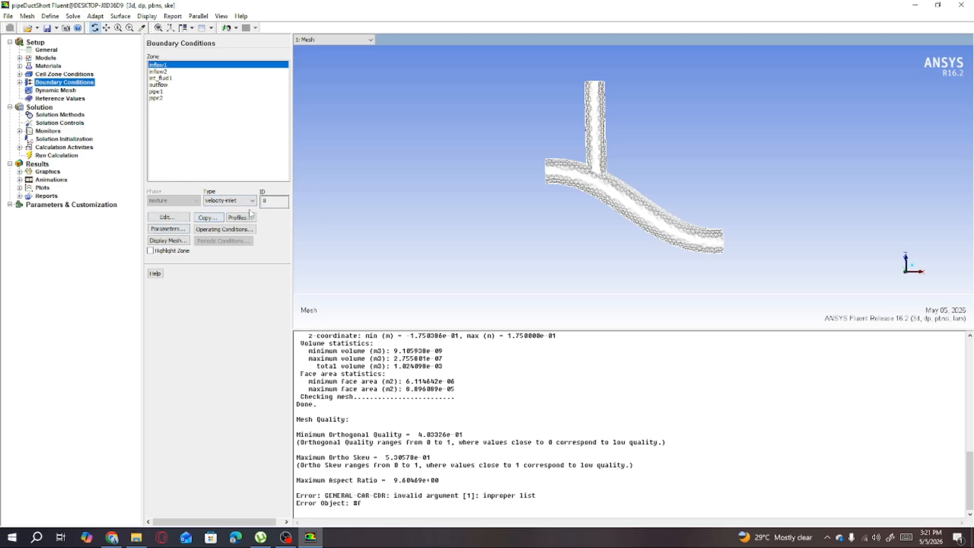
pyautogui.click(231, 201)
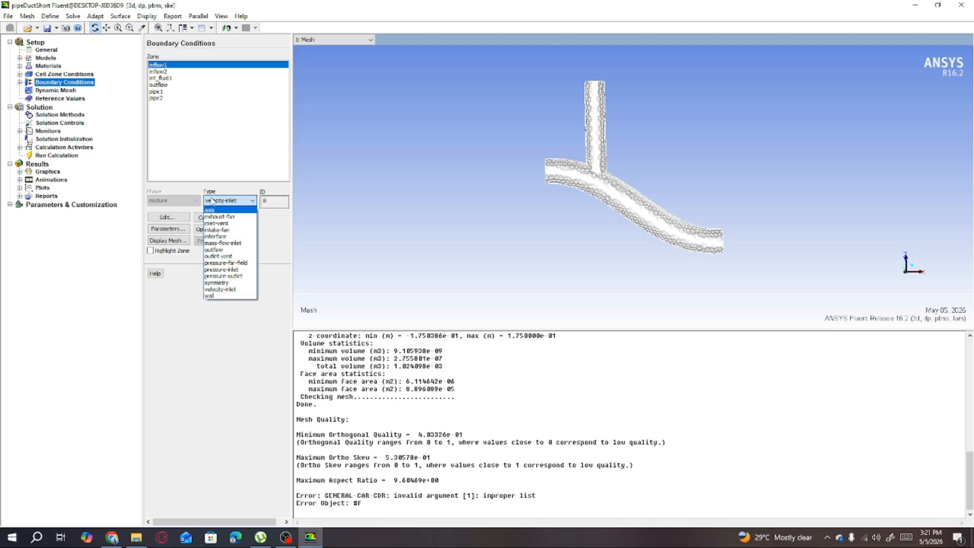
pyautogui.click(230, 290)
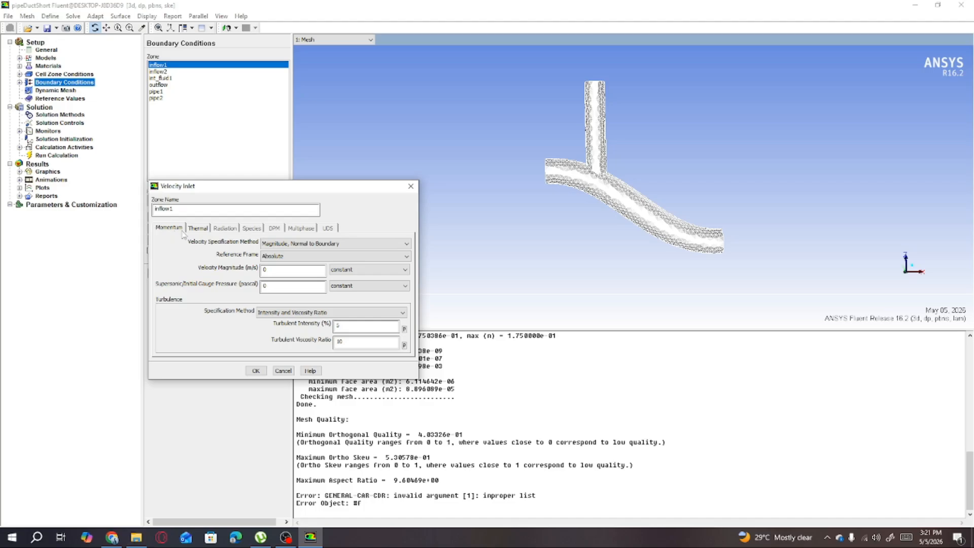
pyautogui.click(200, 230)
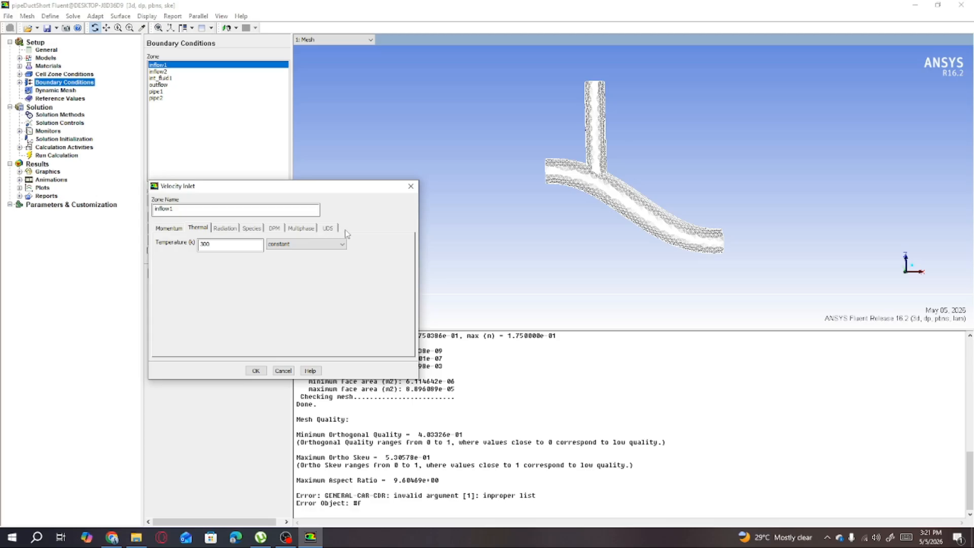
pyautogui.click(177, 229)
pyautogui.click(204, 229)
pyautogui.click(180, 229)
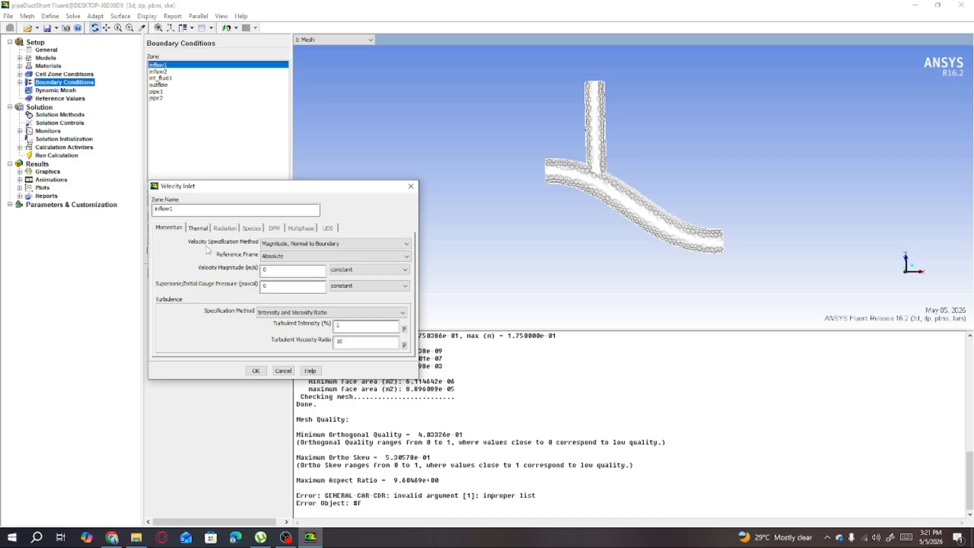
# Step: Define inflow1's velocity as Magnitude, Normal to Boundary in the Absolute reference frame, with a magnitude of 0.5 m/s
pyautogui.click(299, 245)
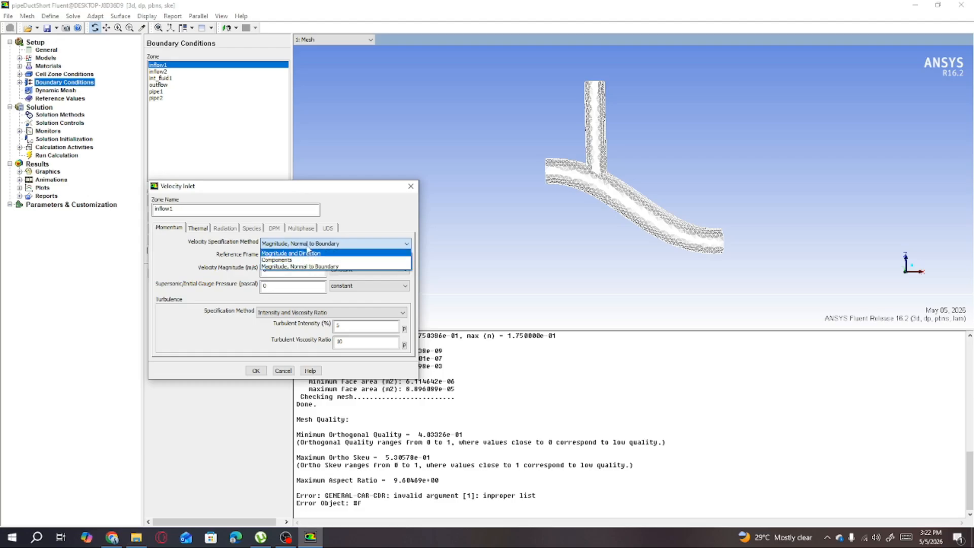
pyautogui.click(307, 245)
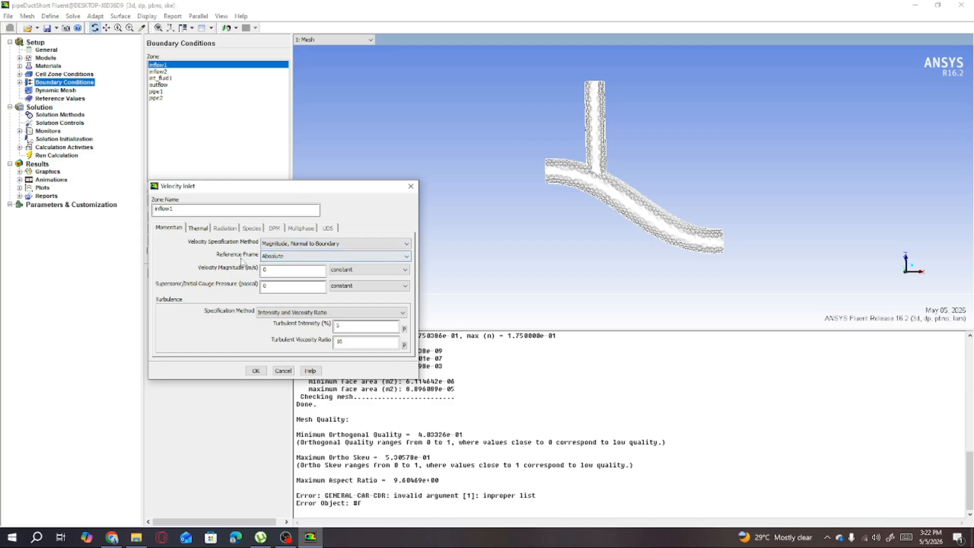
pyautogui.click(291, 260)
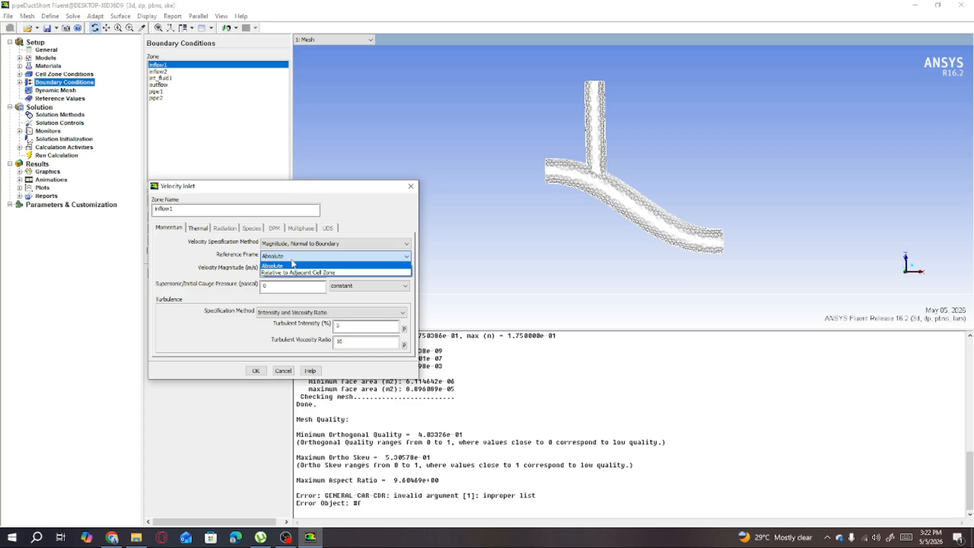
pyautogui.click(293, 265)
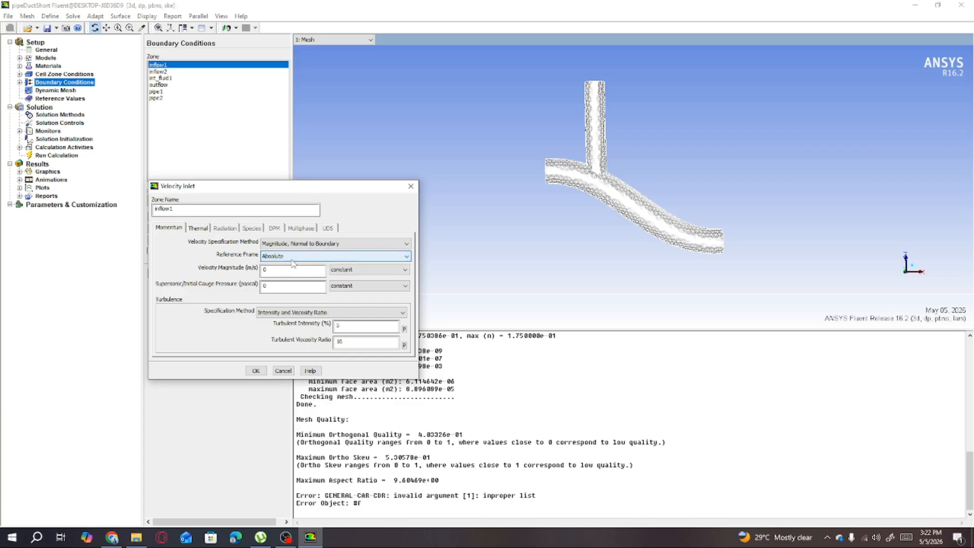
pyautogui.click(289, 271)
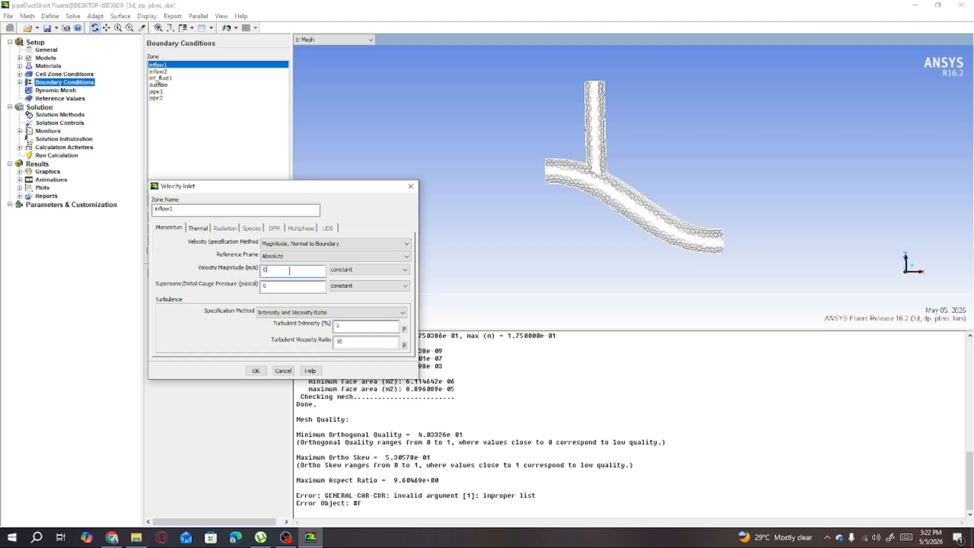
pyautogui.write('.5')
pyautogui.click(299, 286)
# Step: Specify inflow1's turbulence by Intensity and Hydraulic Diameter, with a hydraulic diameter of 0.05 m
pyautogui.click(366, 329)
pyautogui.click(380, 313)
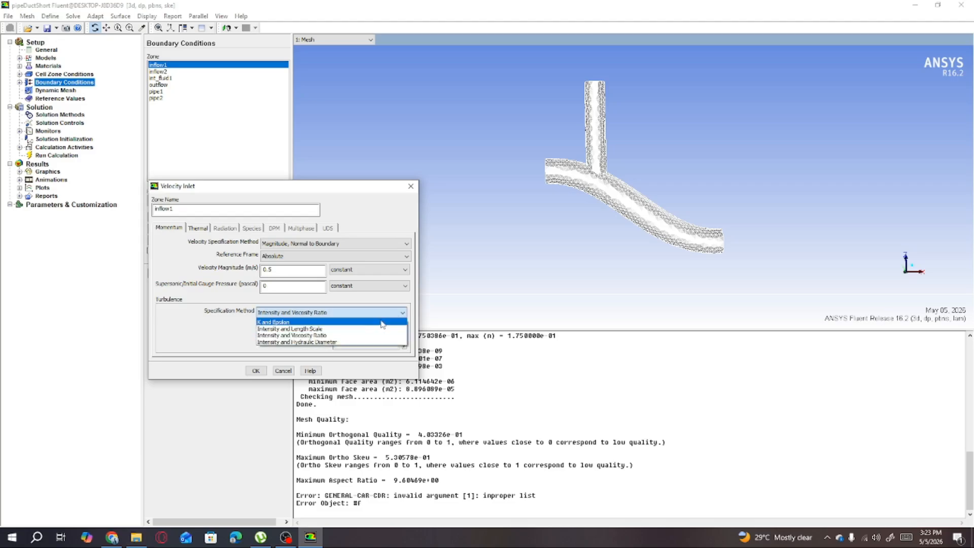
pyautogui.click(355, 342)
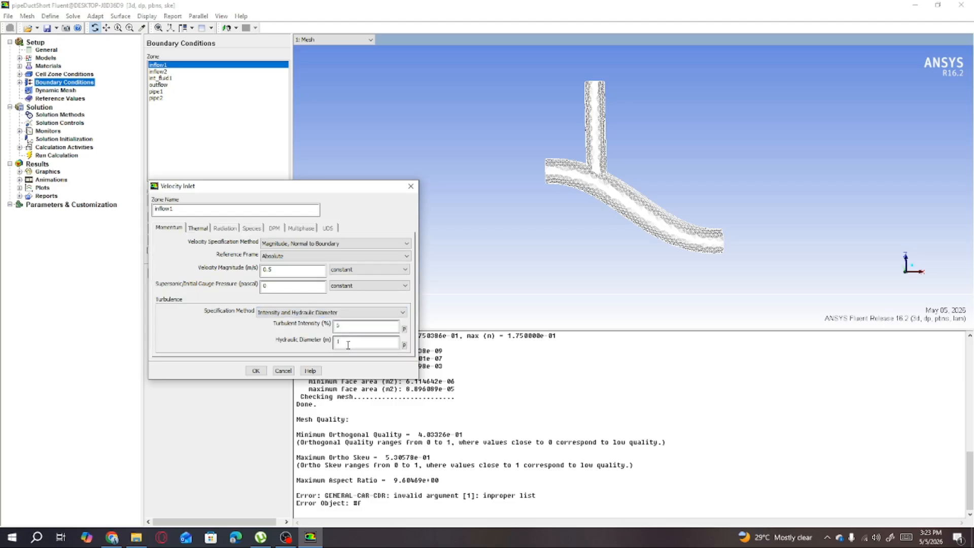
pyautogui.click(348, 345)
pyautogui.write('0.05')
# Step: Keep inflow1's temperature at 300 K and accept the velocity inlet settings
pyautogui.click(198, 228)
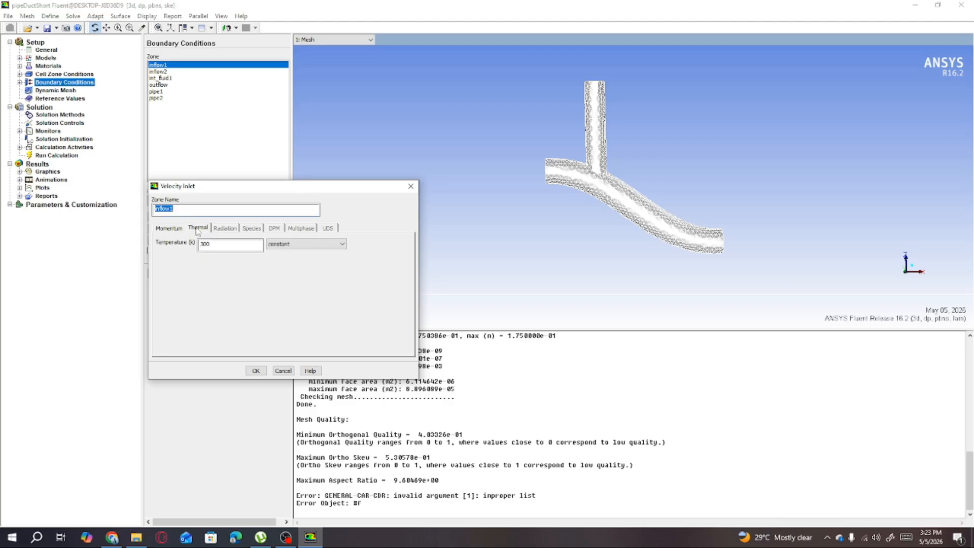
pyautogui.click(218, 247)
pyautogui.click(256, 371)
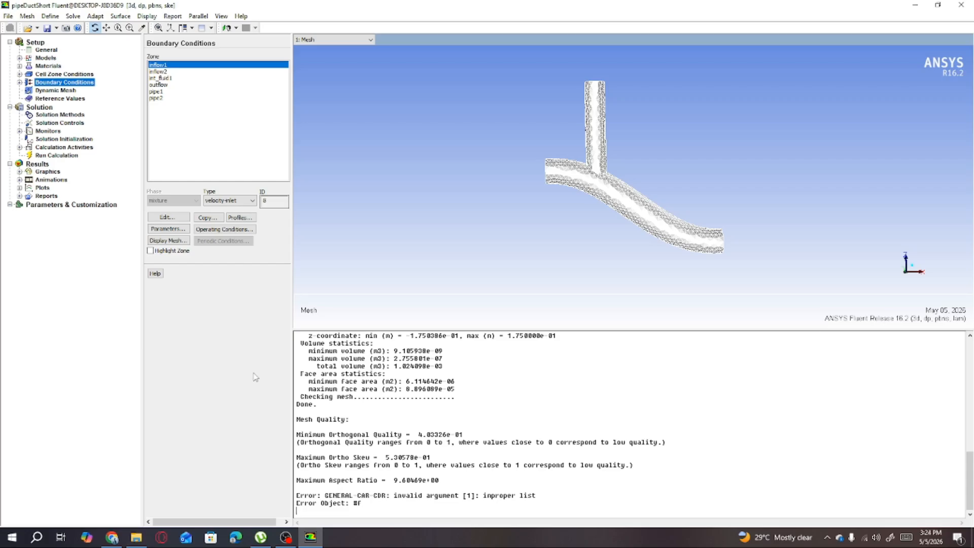
# Step: Open the inflow2 velocity inlet settings and set the velocity magnitude to 1 m/s
pyautogui.click(168, 72)
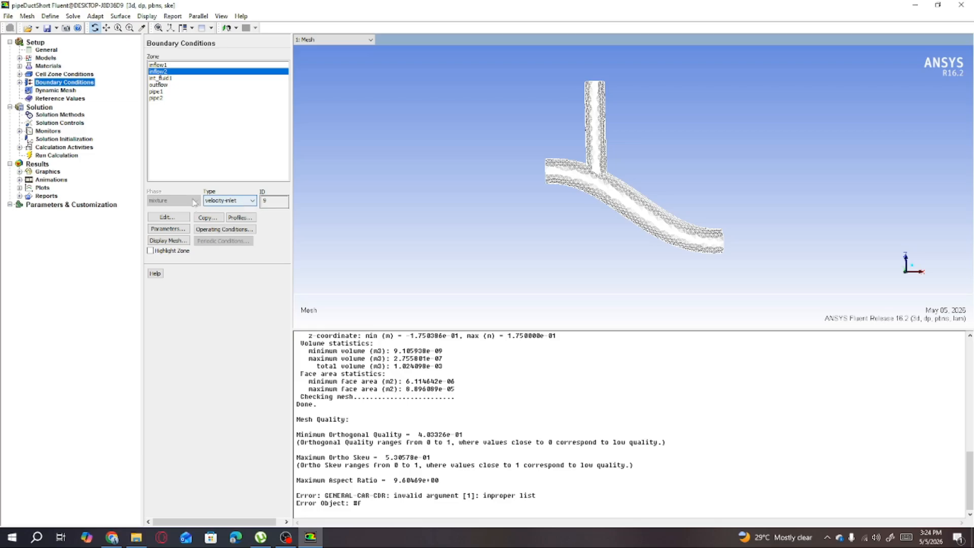
pyautogui.click(175, 217)
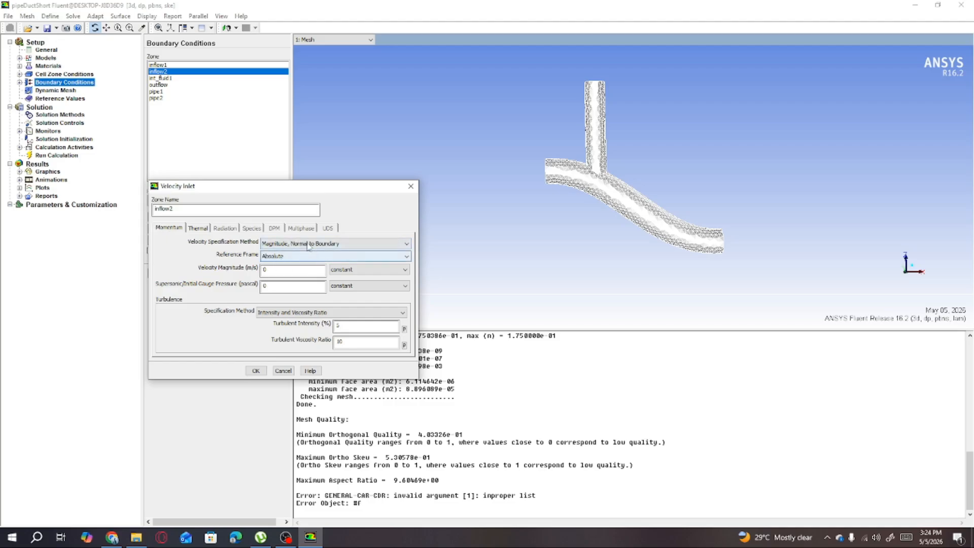
pyautogui.click(282, 272)
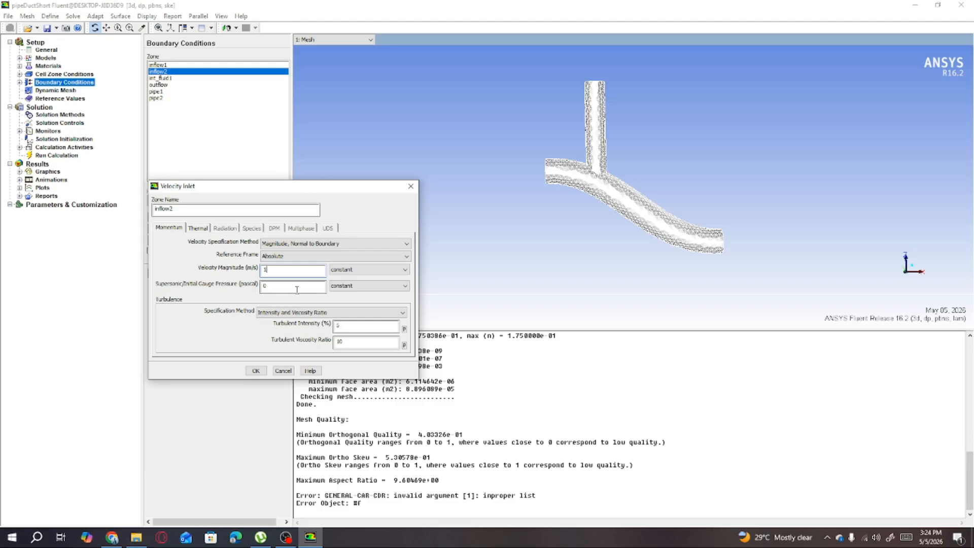
# Step: Specify inflow2's turbulence by Intensity and Hydraulic Diameter, with a hydraulic diameter of 0.04 m
pyautogui.click(398, 315)
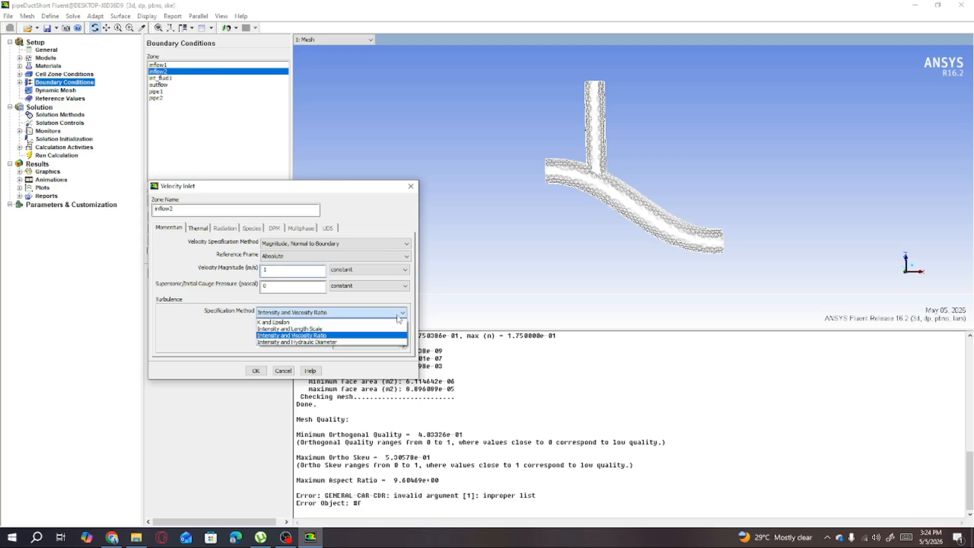
pyautogui.click(356, 344)
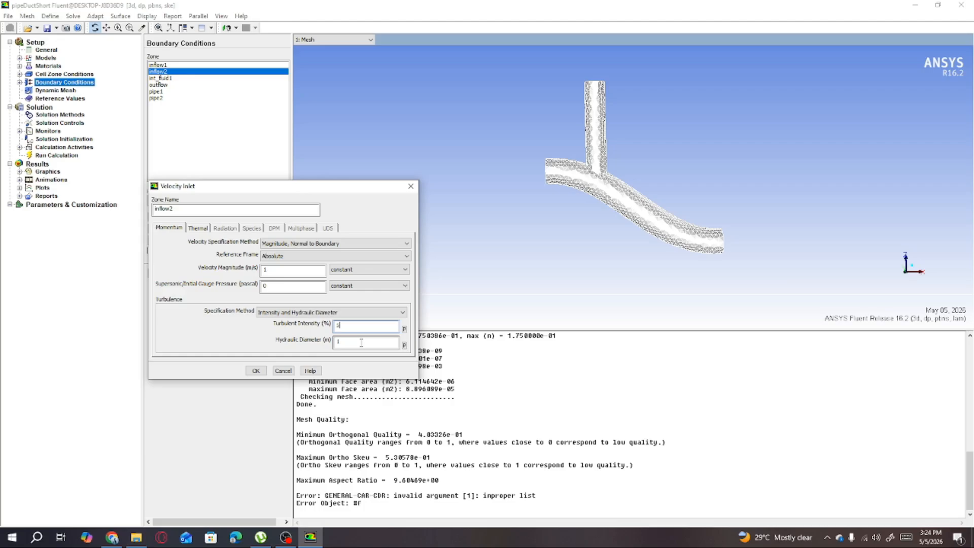
pyautogui.click(361, 343)
pyautogui.write('0.04')
# Step: Set inflow2's temperature to 400 K and accept the velocity inlet settings
pyautogui.click(199, 228)
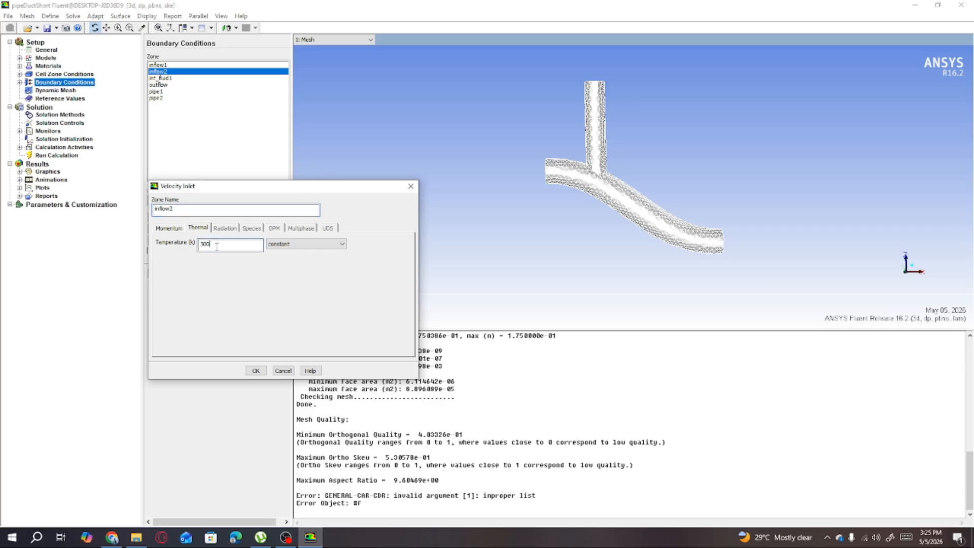
pyautogui.press('BackSpace')
pyautogui.press('BackSpace')
pyautogui.press('BackSpace')
pyautogui.write('400')
pyautogui.click(255, 371)
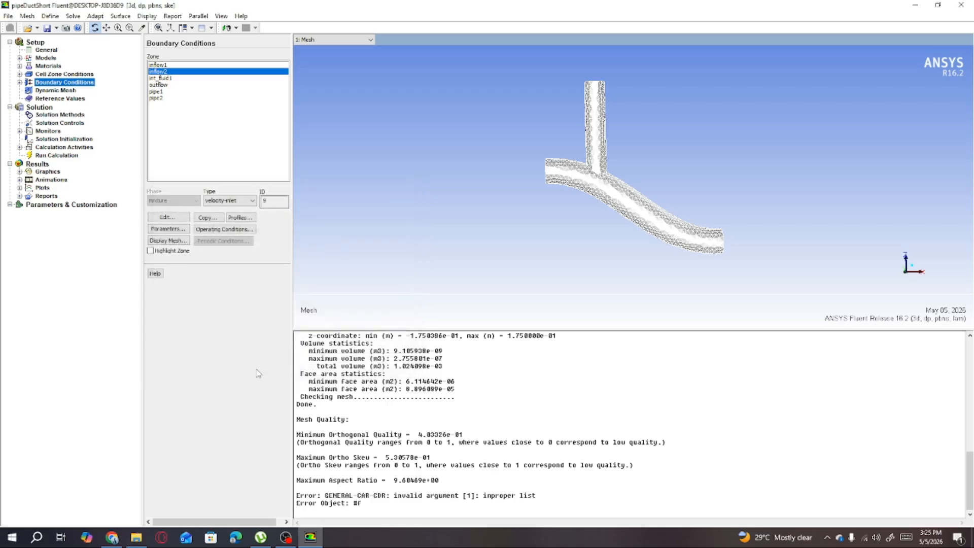
# Step: Set the outflow boundary type to pressure-outlet and open its settings
pyautogui.click(166, 85)
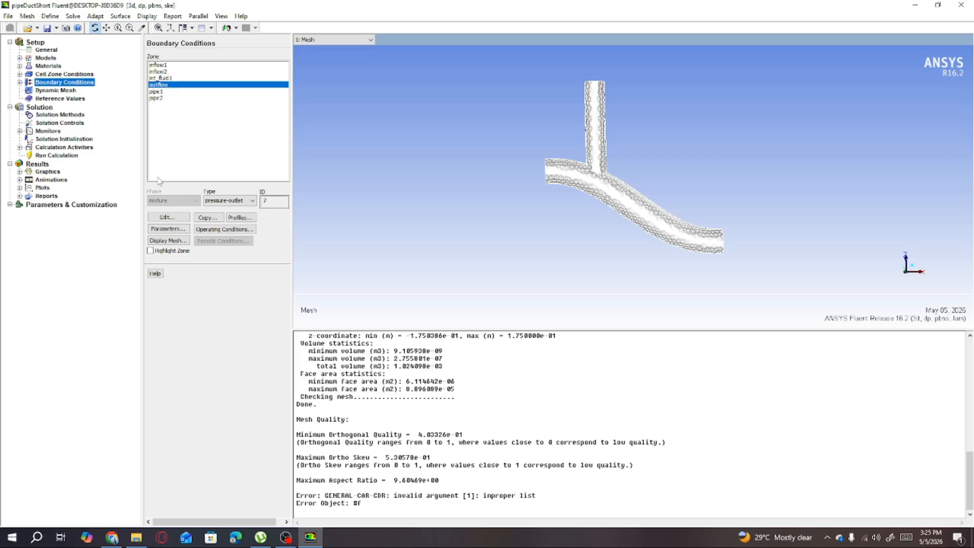
pyautogui.click(252, 201)
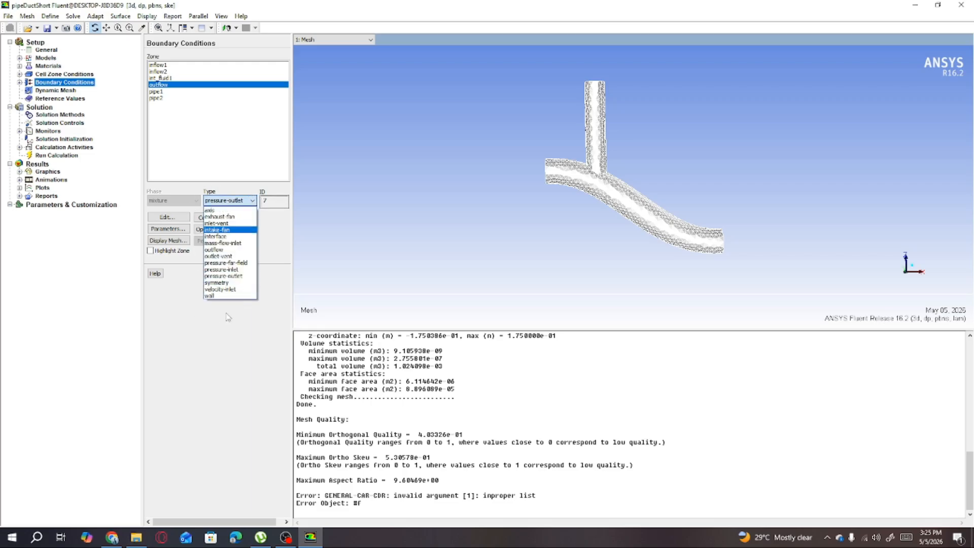
pyautogui.click(239, 278)
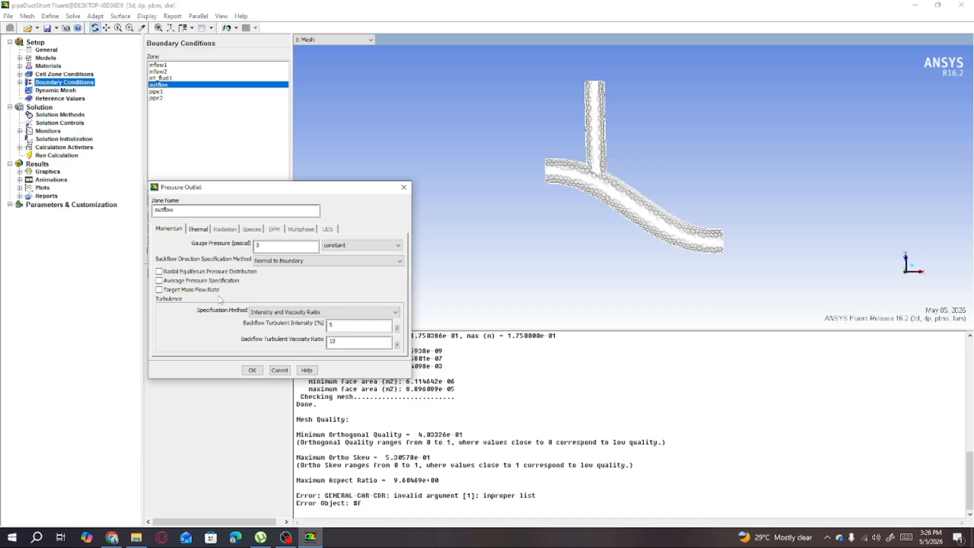
# Step: Specify outflow turbulence by Intensity and Hydraulic Diameter with a 0.05 m backflow hydraulic diameter, and accept a 300 K backflow temperature
pyautogui.click(388, 315)
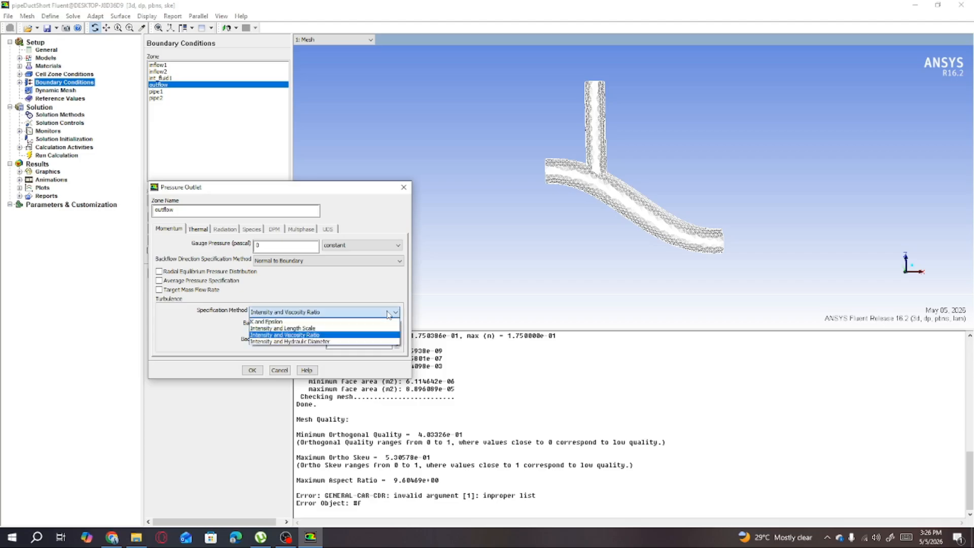
pyautogui.click(355, 342)
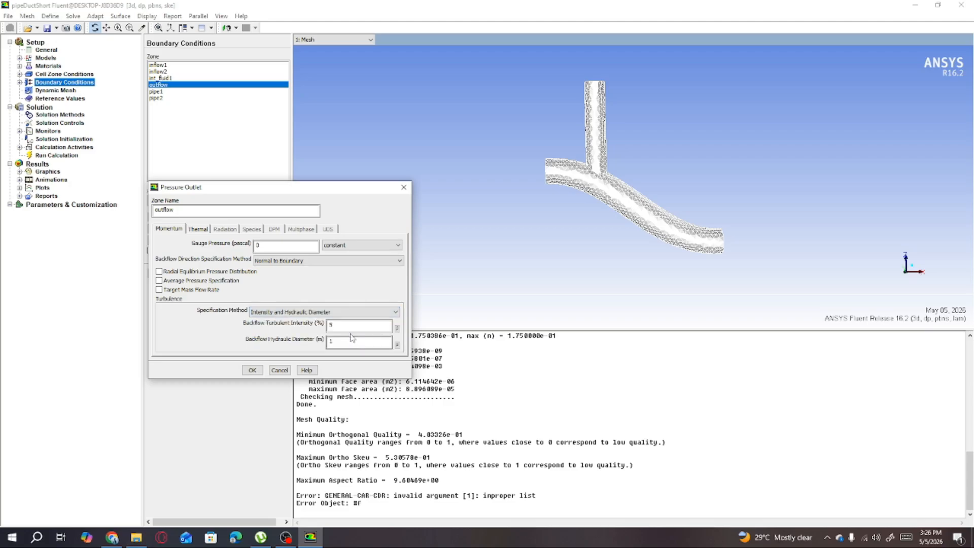
pyautogui.click(349, 328)
pyautogui.click(344, 341)
pyautogui.write('.05')
pyautogui.press('Tab')
pyautogui.click(199, 230)
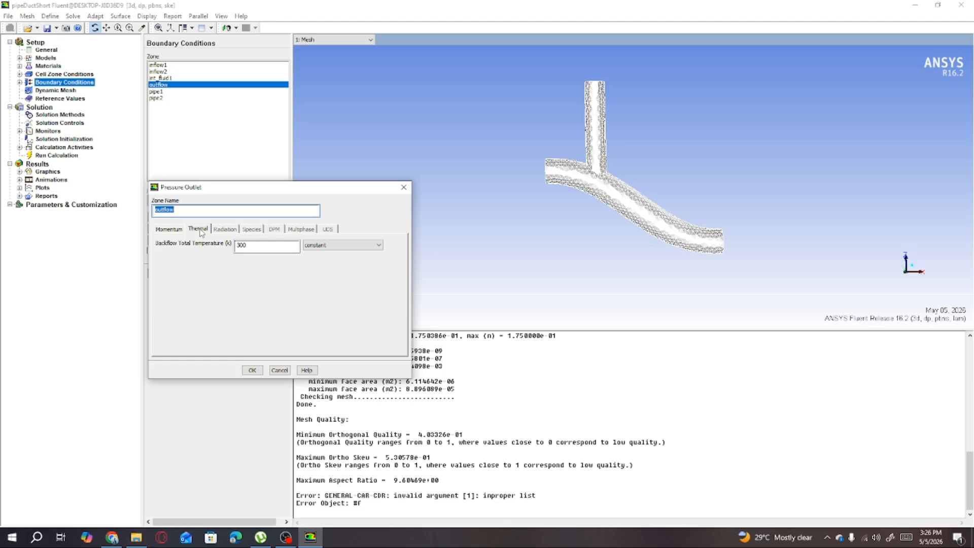
pyautogui.click(252, 371)
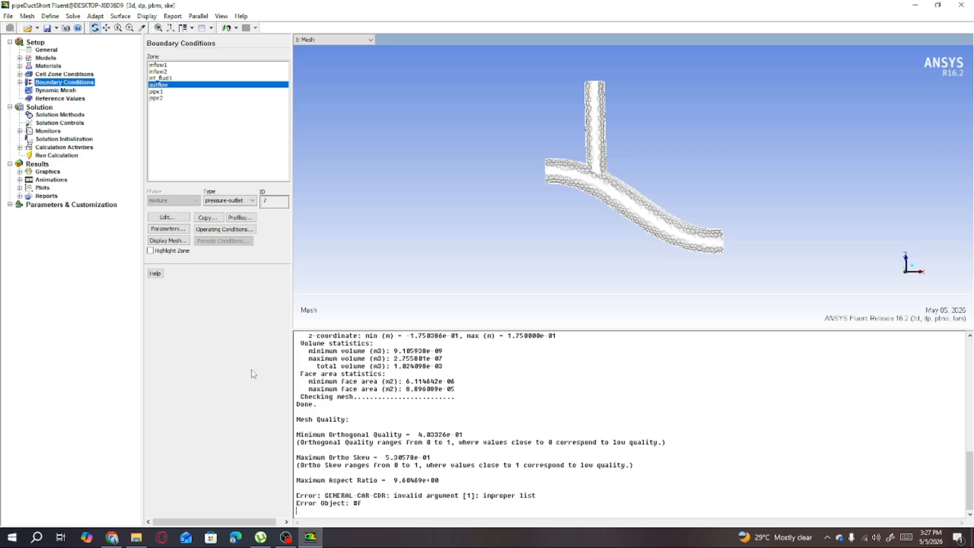
# Step: Keep pipe1 as a stationary no-slip wall, check its zero heat flux thermal condition, and accept the wall settings
pyautogui.click(159, 94)
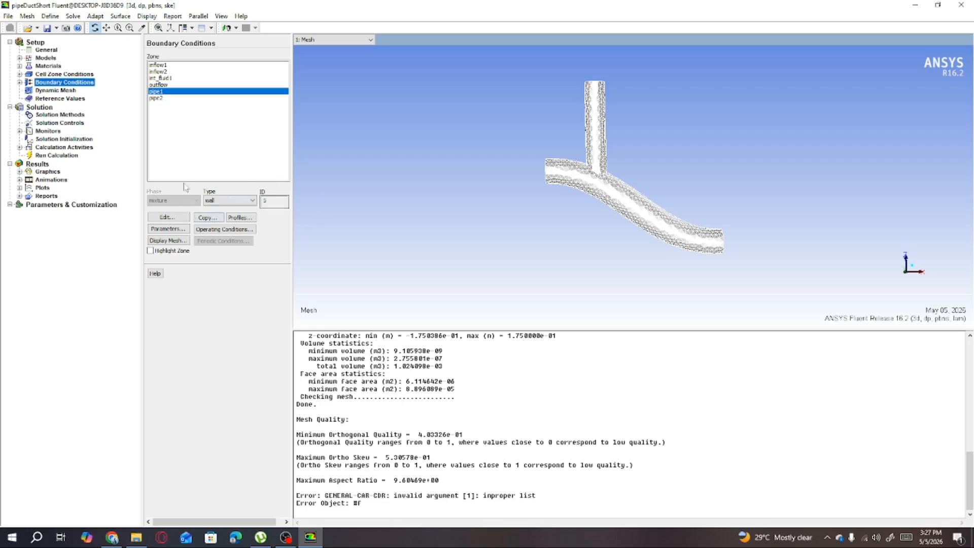
pyautogui.click(227, 202)
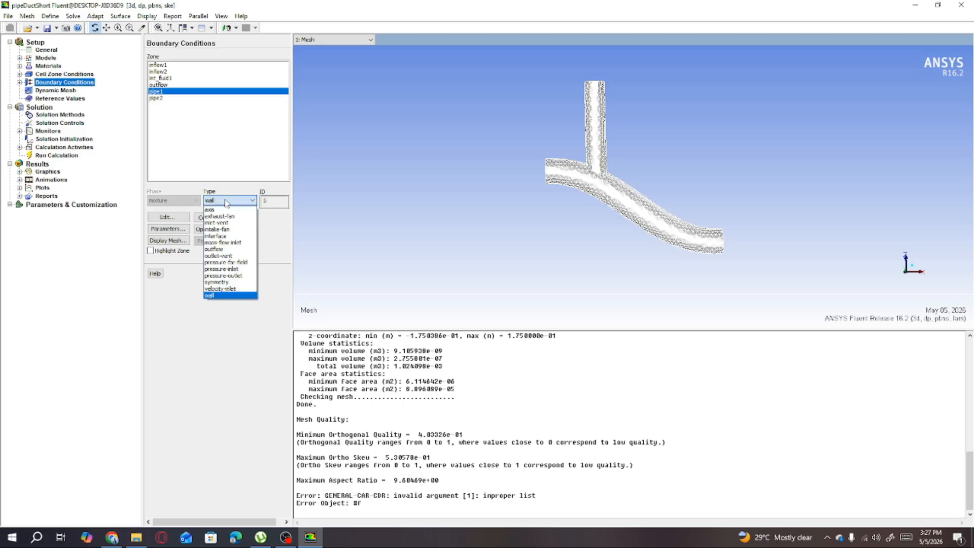
pyautogui.click(226, 201)
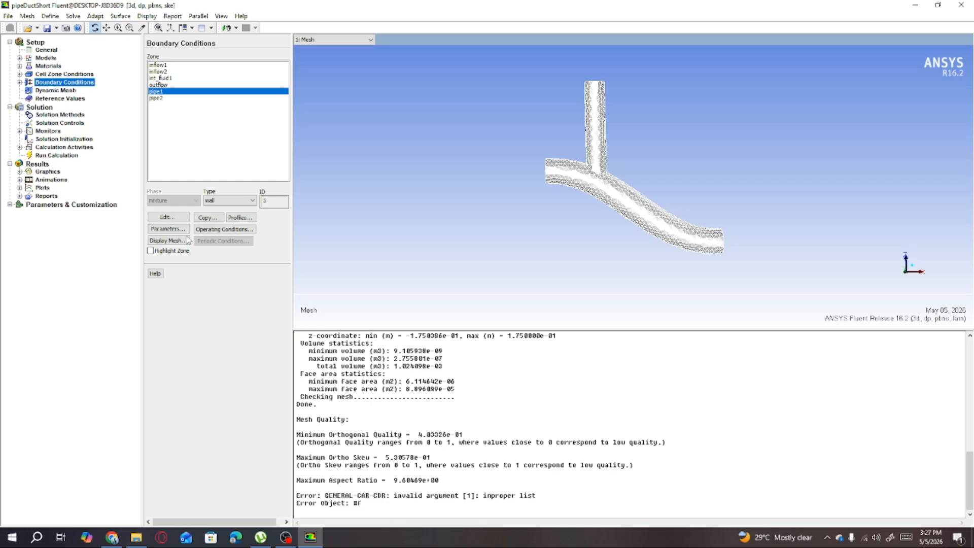
pyautogui.click(165, 219)
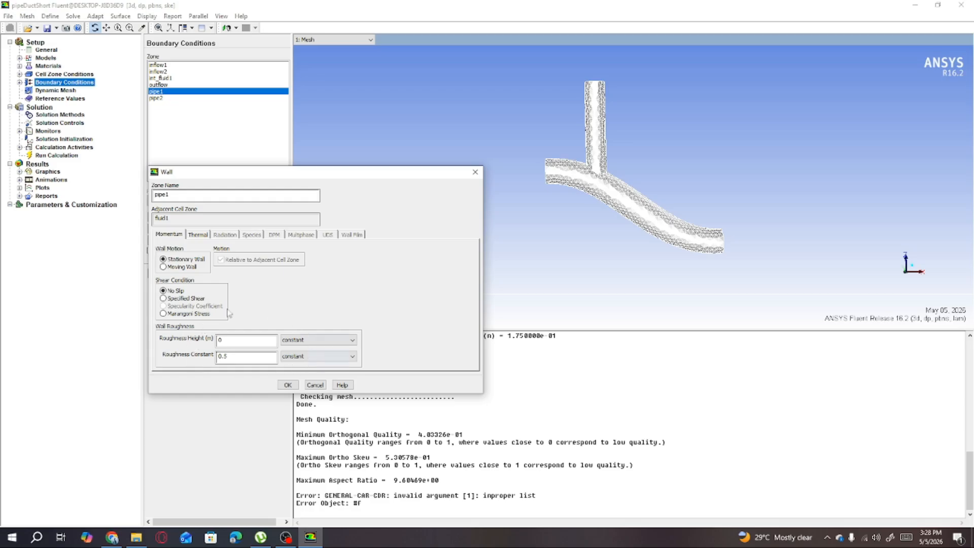
pyautogui.click(193, 236)
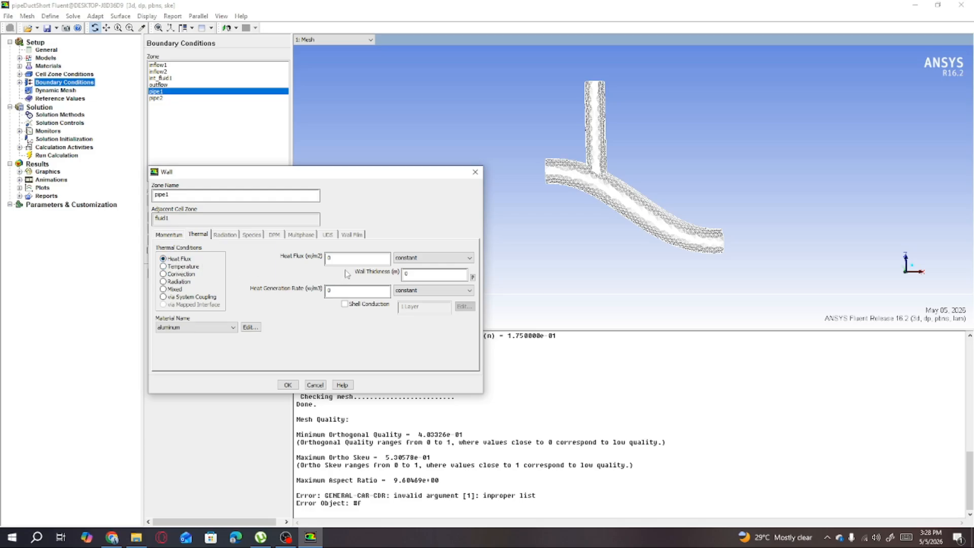
pyautogui.click(287, 386)
# Step: Accept the same stationary, no-slip, zero heat flux wall settings for pipe2
pyautogui.click(158, 98)
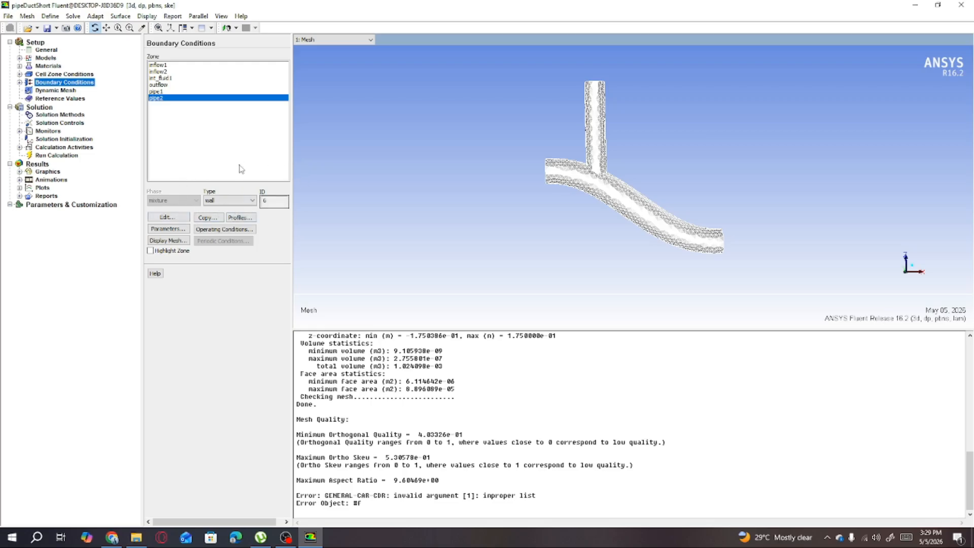
pyautogui.click(178, 218)
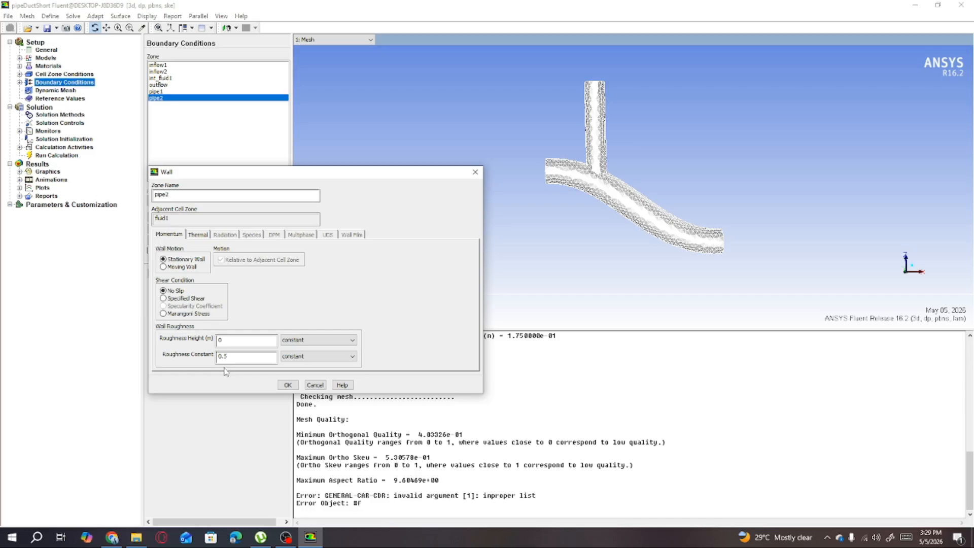
pyautogui.click(198, 234)
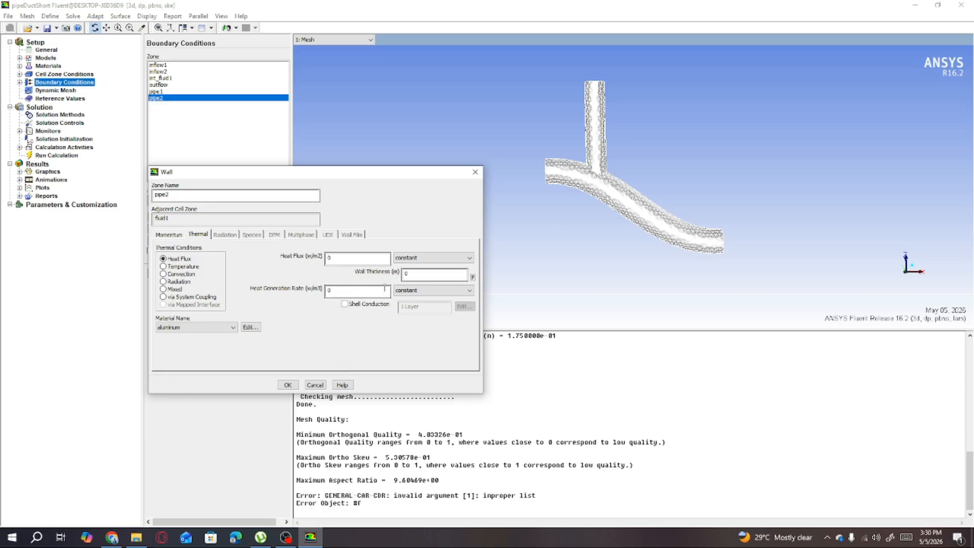
pyautogui.click(288, 385)
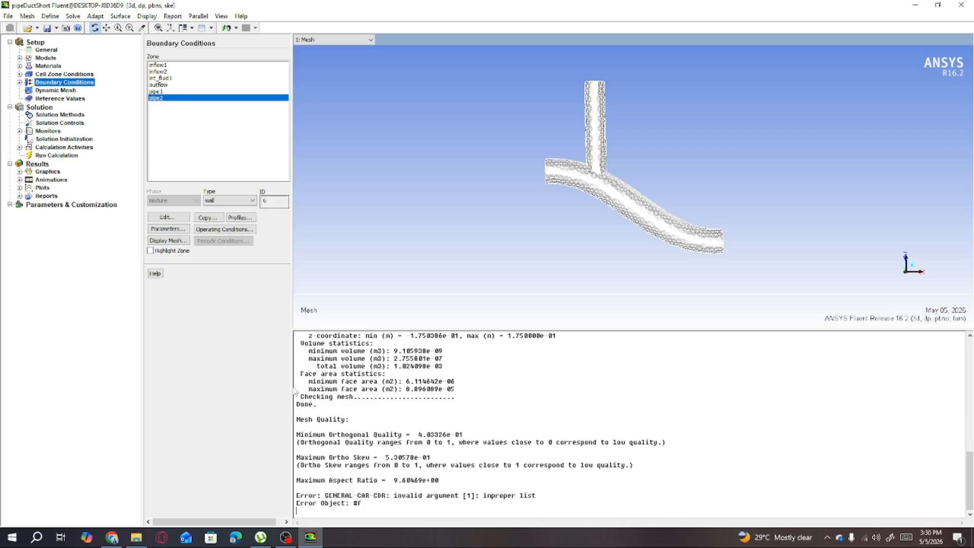
# Step: Keep SIMPLE as the pressure-velocity coupling scheme and set the pressure discretization to Standard
pyautogui.click(46, 117)
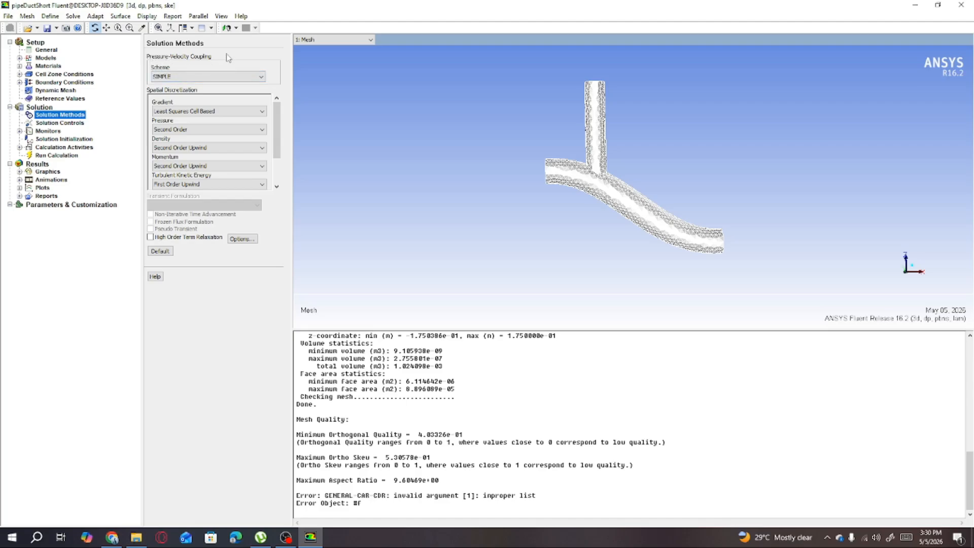
pyautogui.click(194, 77)
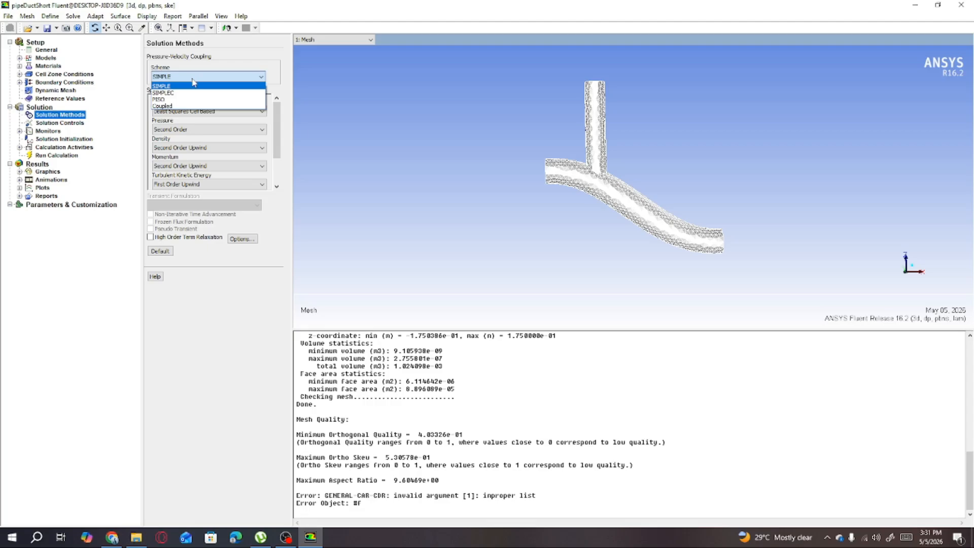
pyautogui.click(192, 80)
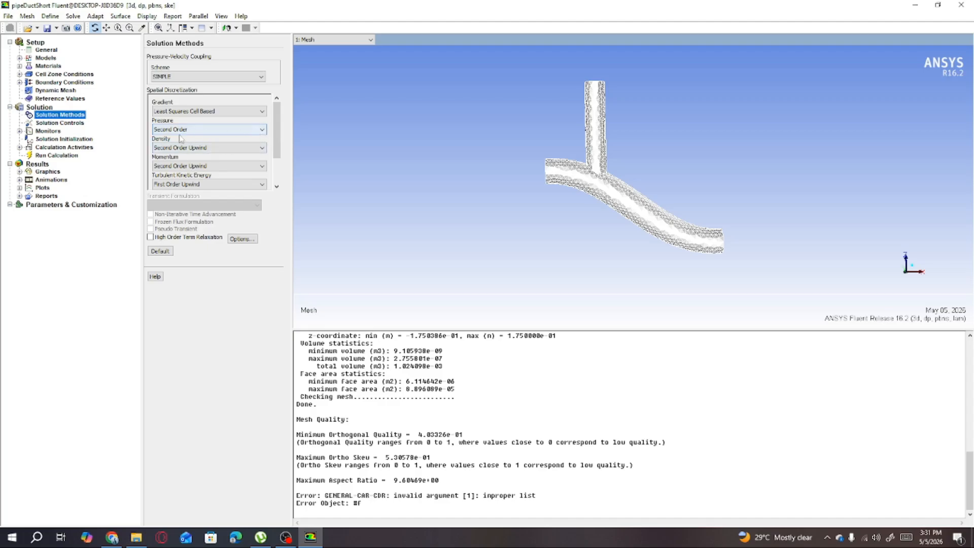
pyautogui.click(260, 131)
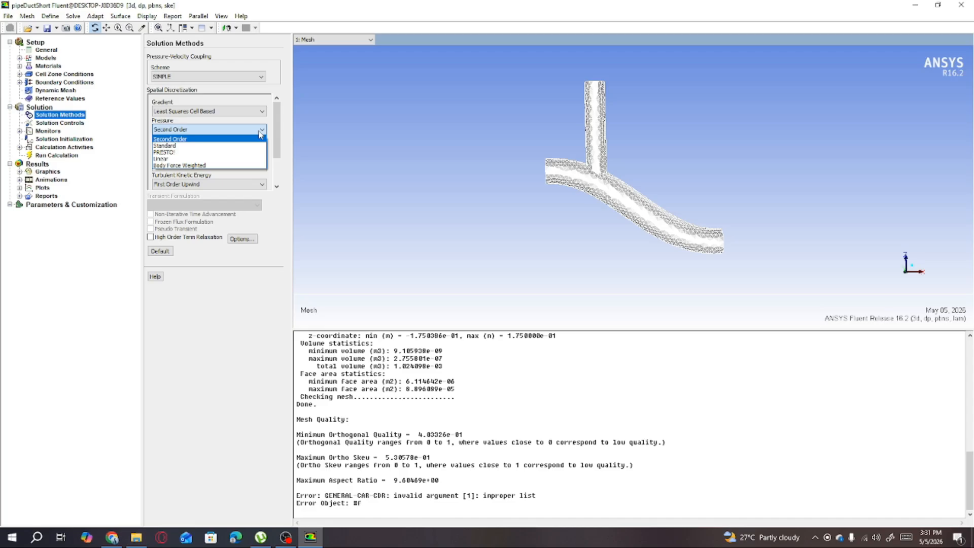
pyautogui.click(188, 148)
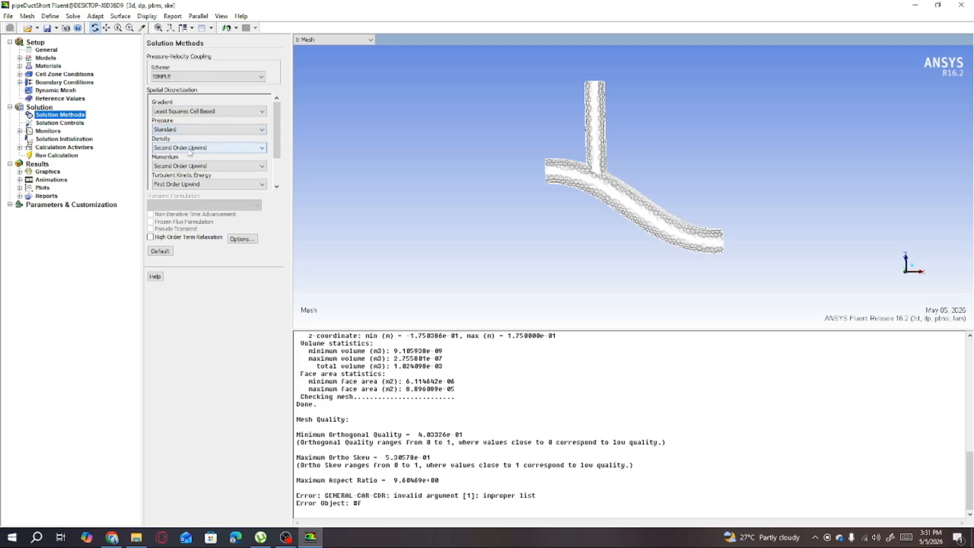
# Step: Set the density, momentum and energy discretizations to First Order Upwind, and review the under-relaxation factors
pyautogui.click(262, 147)
pyautogui.click(223, 159)
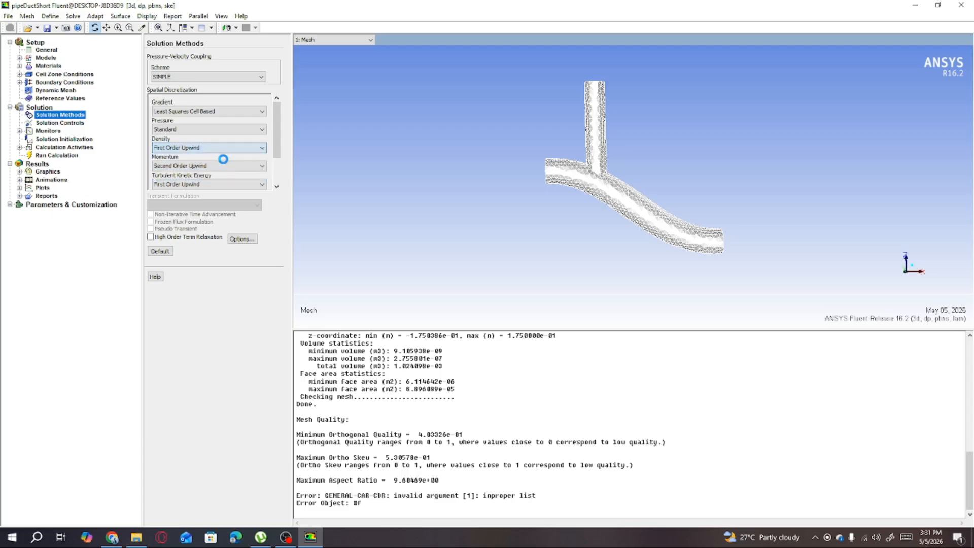
pyautogui.click(261, 166)
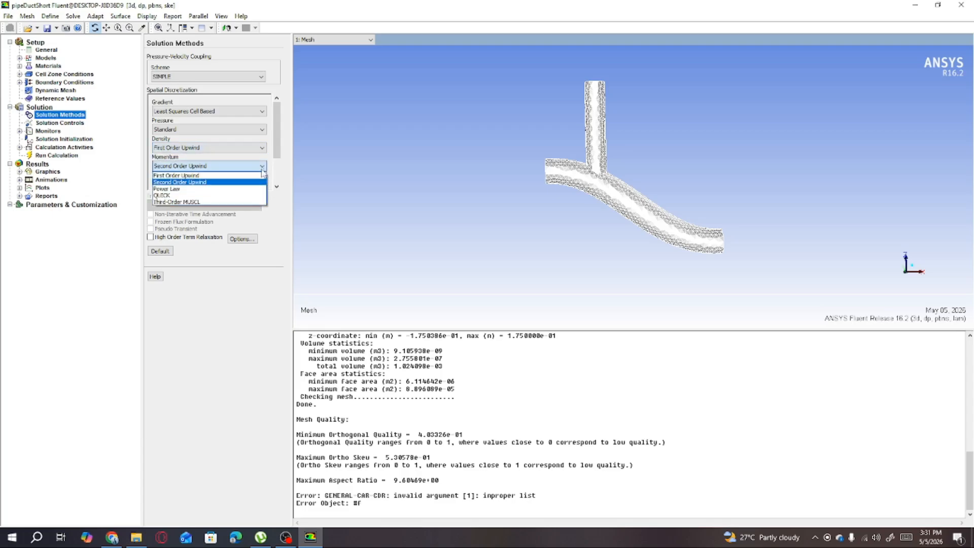
pyautogui.click(177, 175)
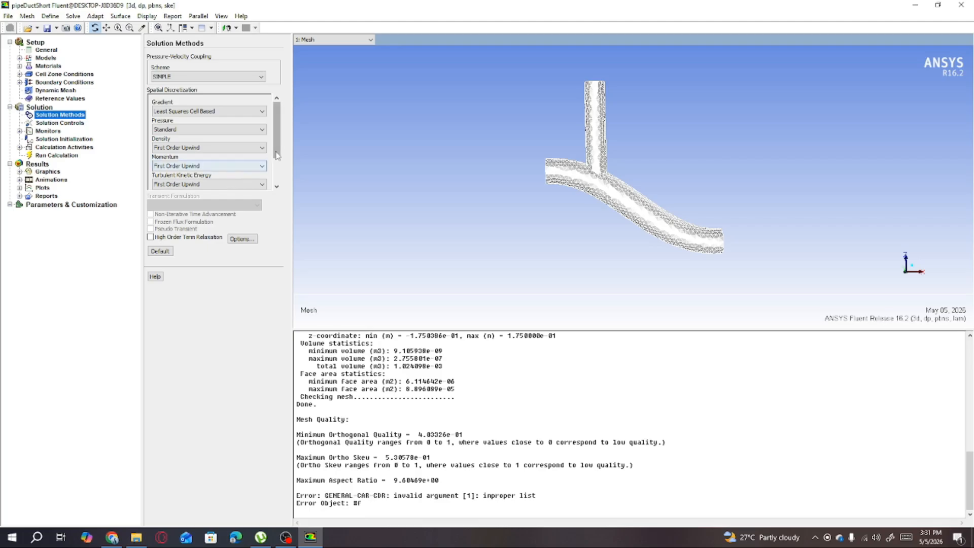
pyautogui.moveTo(279, 153); pyautogui.dragTo(280, 183)
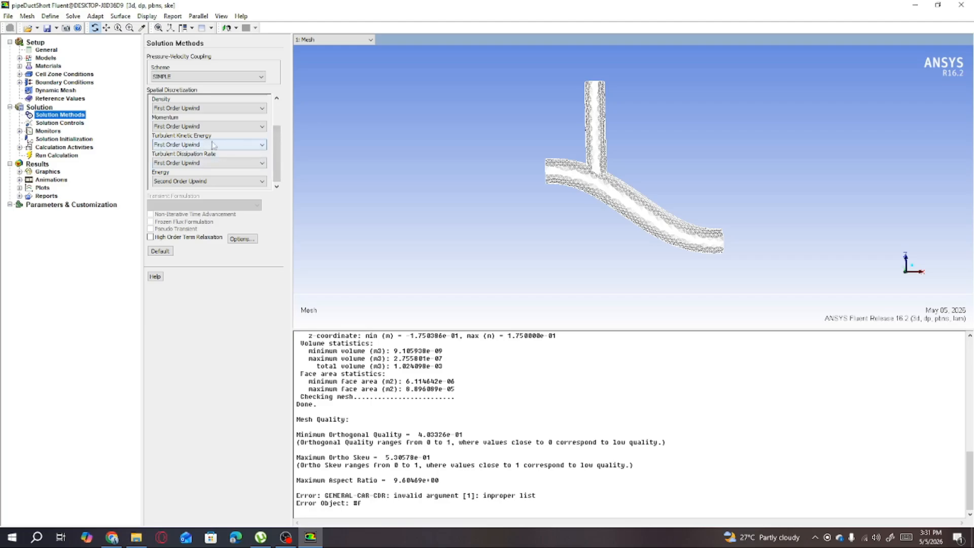
pyautogui.click(262, 183)
pyautogui.click(240, 194)
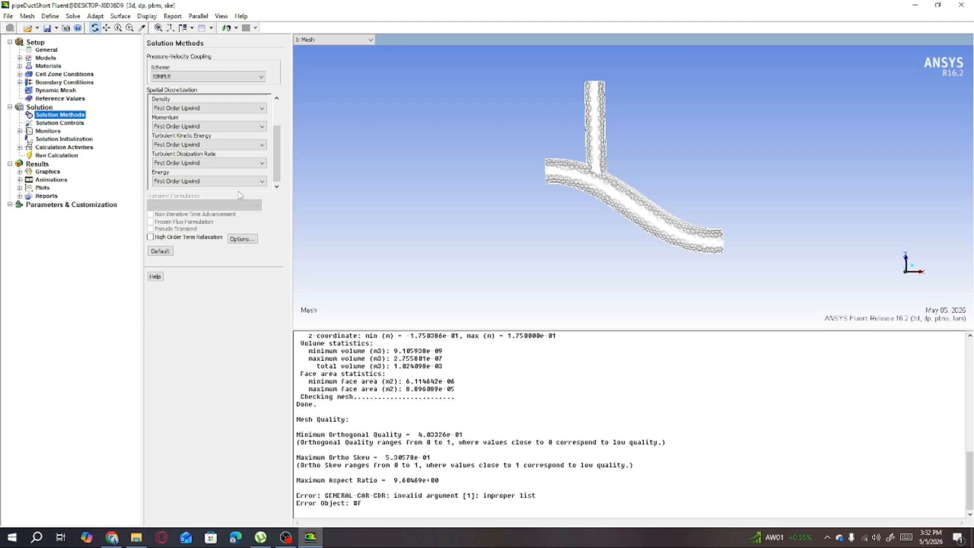
pyautogui.click(56, 123)
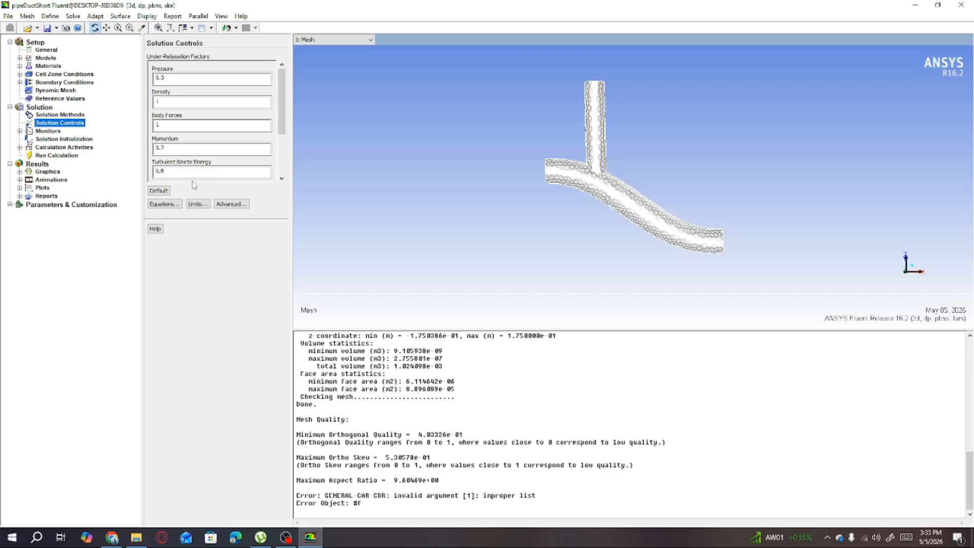
# Step: Edit the residual monitors and set the absolute criteria for continuity and x-, y- and z-velocity to 0.00001
pyautogui.click(49, 131)
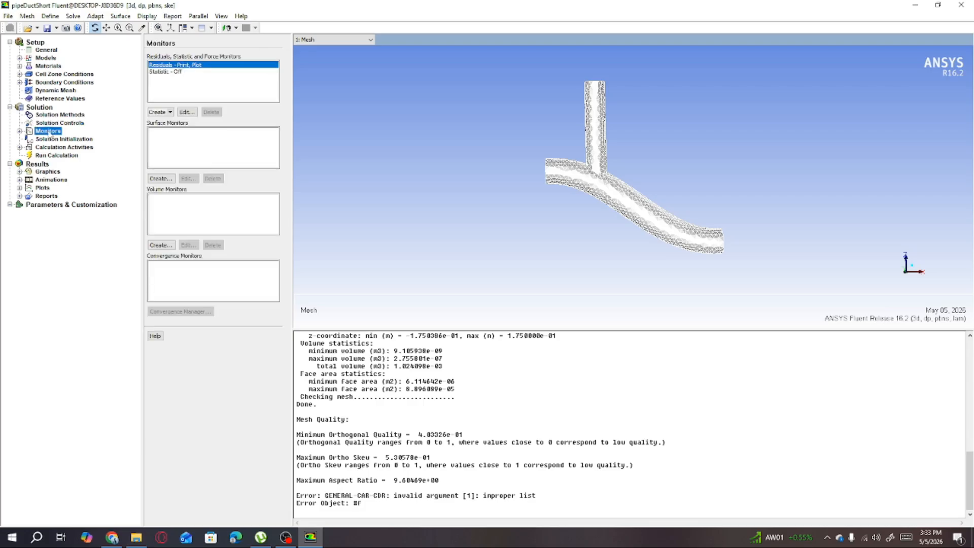
pyautogui.click(187, 112)
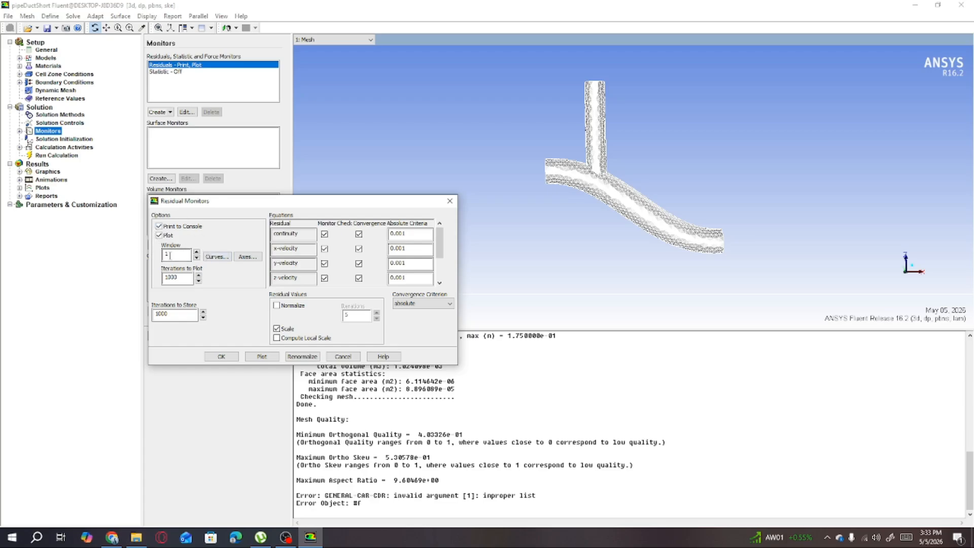
pyautogui.click(175, 279)
pyautogui.click(423, 234)
pyautogui.write('001')
pyautogui.click(421, 252)
pyautogui.write('001')
pyautogui.click(412, 265)
pyautogui.click(418, 279)
pyautogui.press('BackSpace')
pyautogui.write('001')
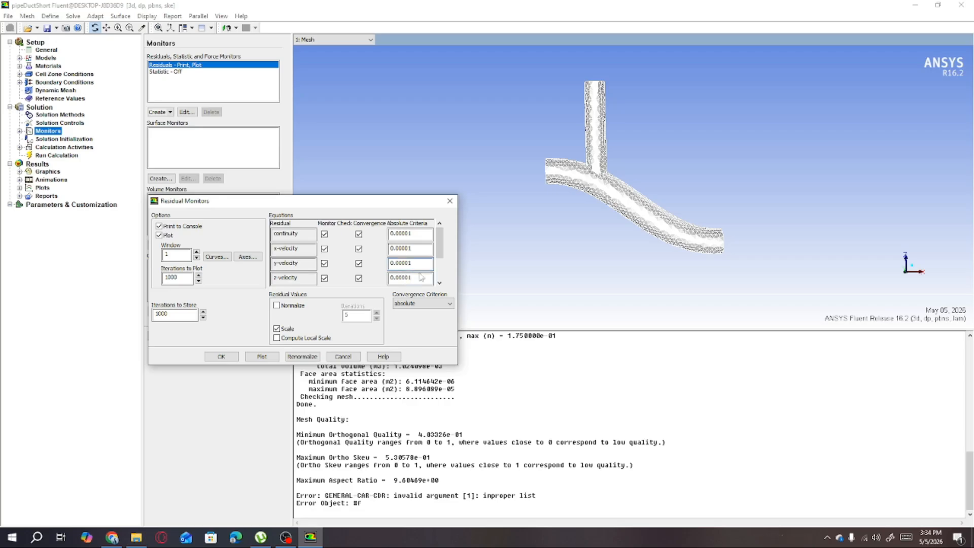
# Step: Set the k and epsilon residual criteria to 0.00001, keep the absolute convergence criterion, and accept the residual monitor settings
pyautogui.scroll(-3, 444, 247)
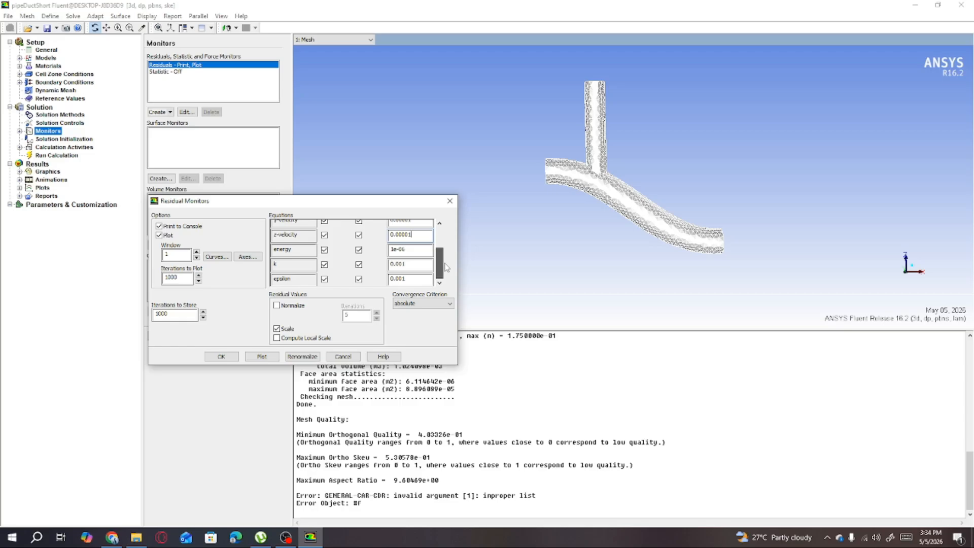
pyautogui.click(421, 264)
pyautogui.write('001')
pyautogui.click(413, 279)
pyautogui.press('BackSpace')
pyautogui.write('001')
pyautogui.click(444, 306)
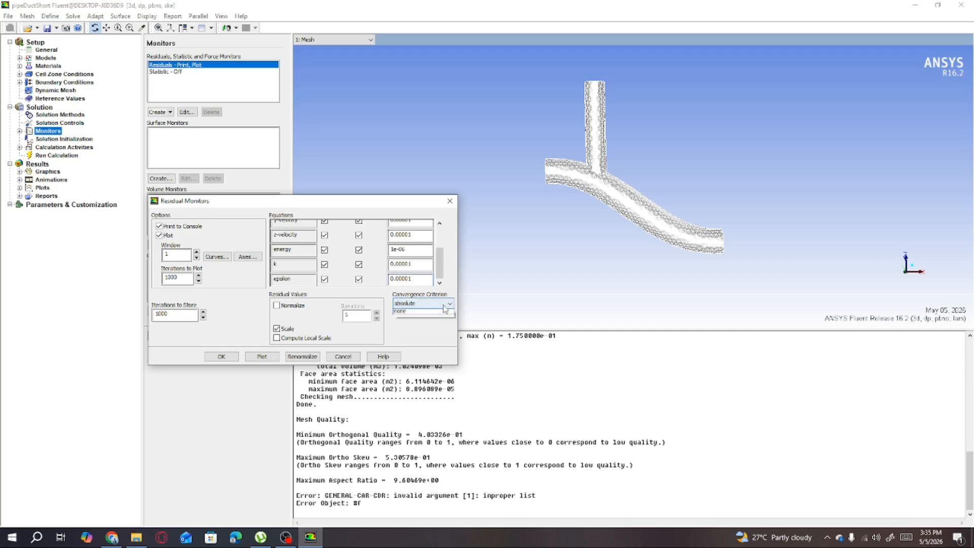
pyautogui.click(446, 307)
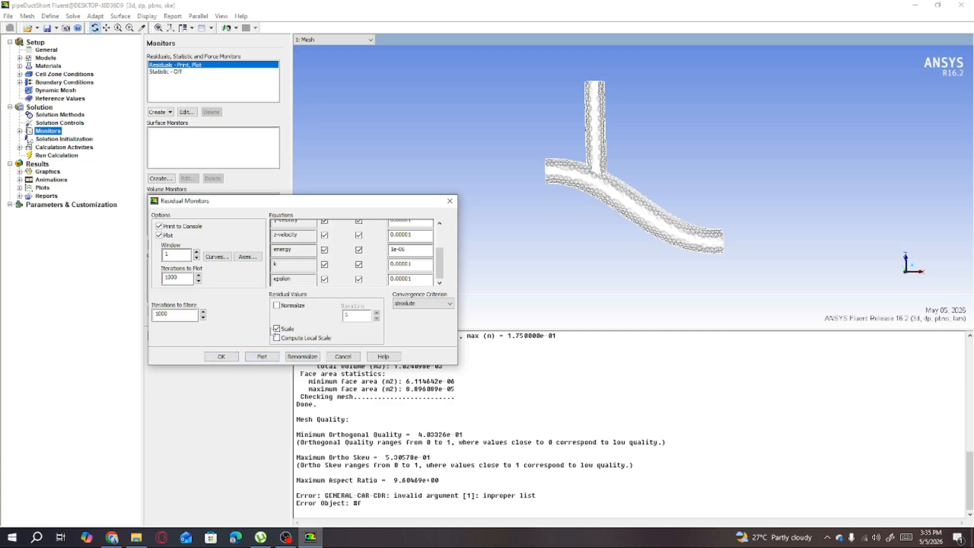
pyautogui.click(220, 358)
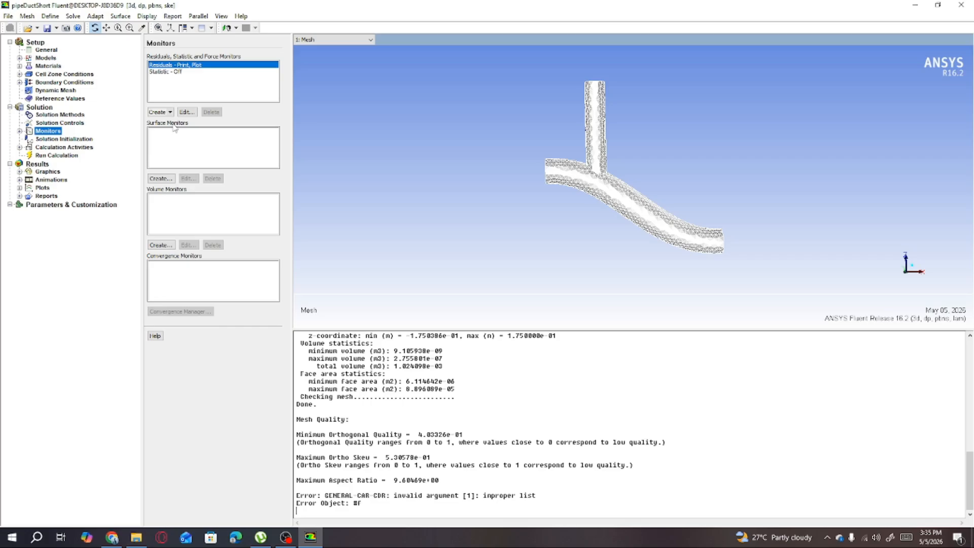
# Step: Create a surface monitor that plots the Facet Maximum of Static Temperature on the outflow surface
pyautogui.click(164, 179)
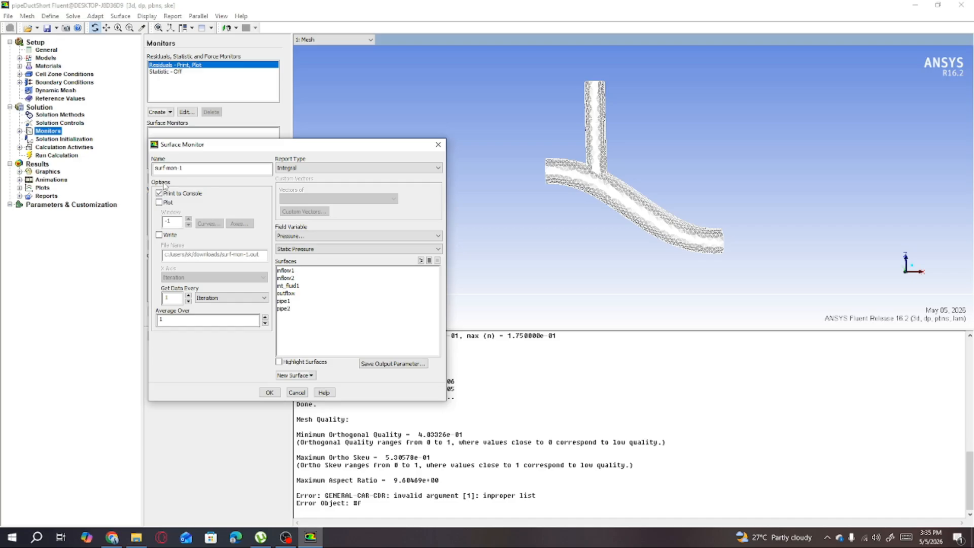
pyautogui.click(337, 170)
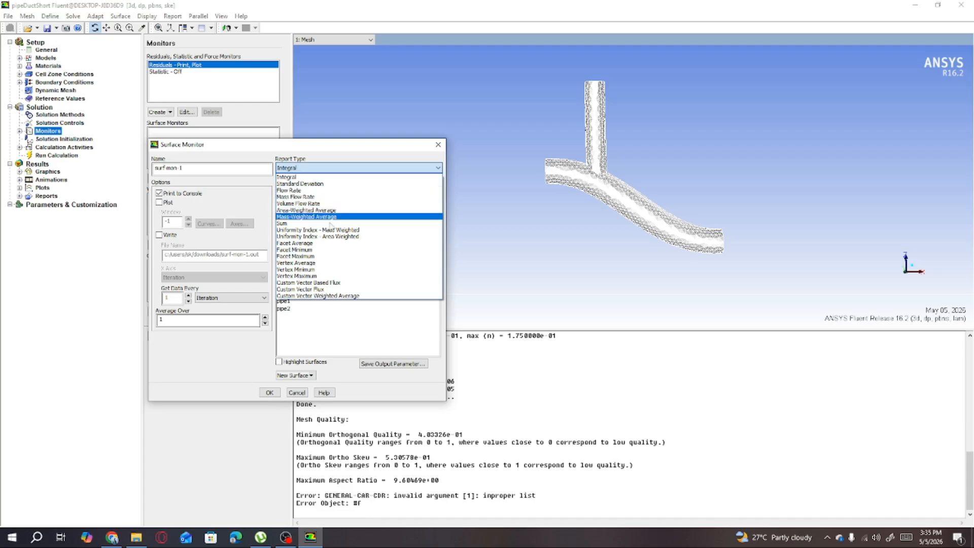
pyautogui.click(320, 257)
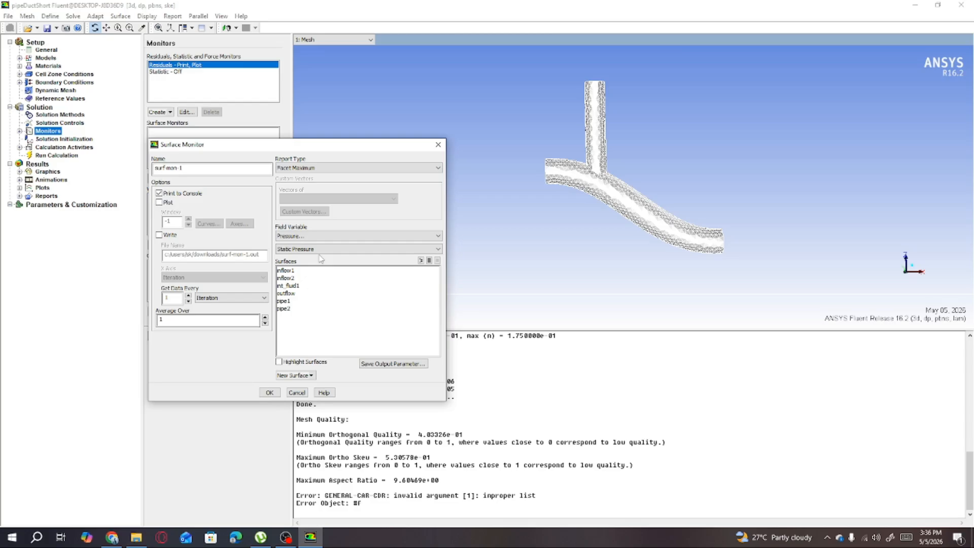
pyautogui.click(159, 203)
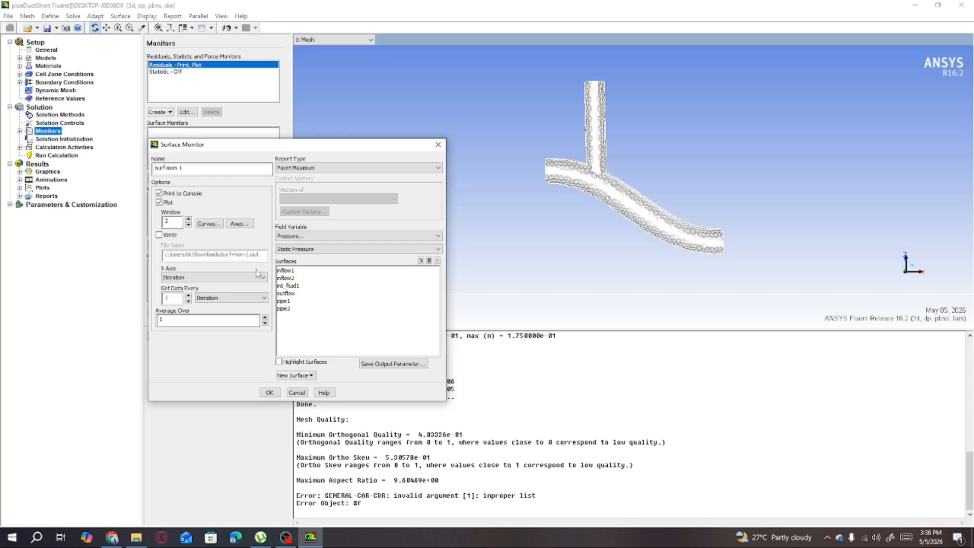
pyautogui.click(294, 294)
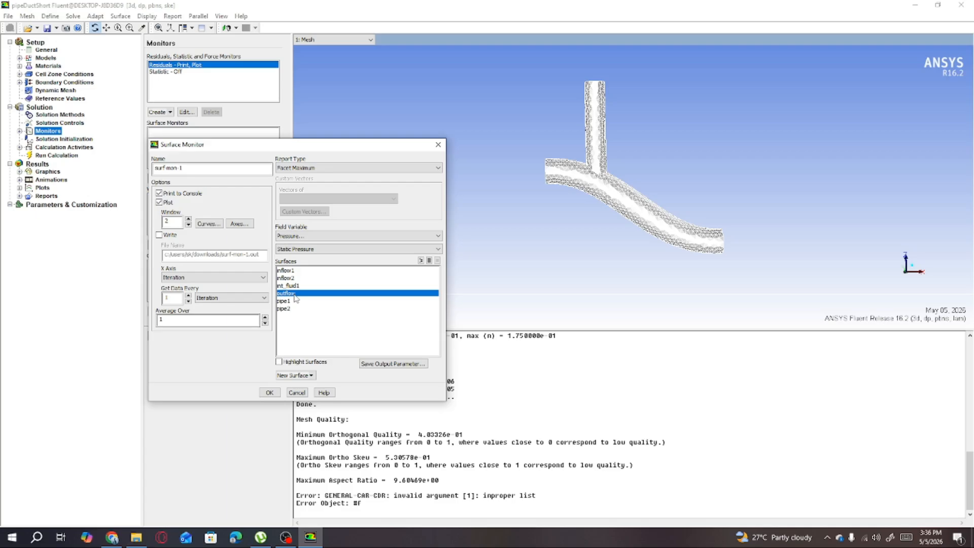
pyautogui.click(326, 236)
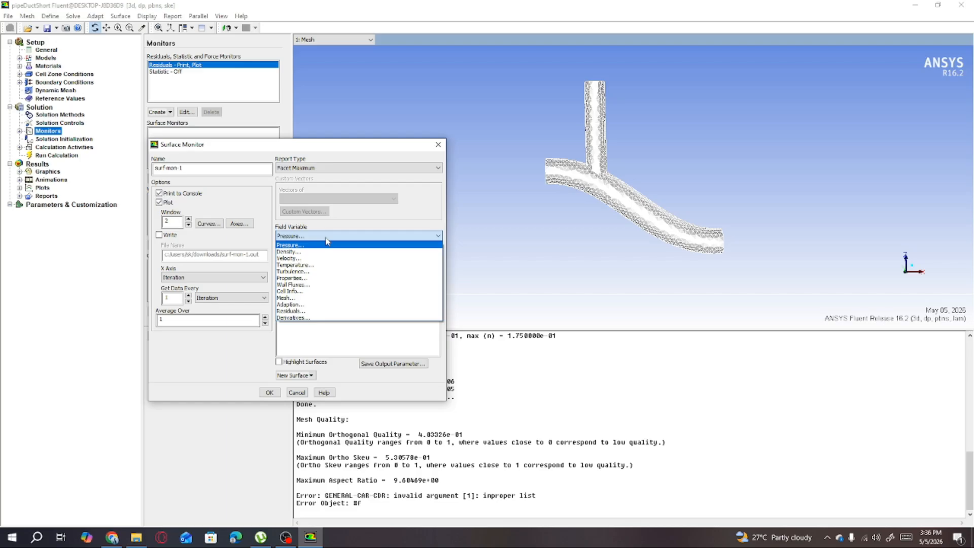
pyautogui.click(318, 265)
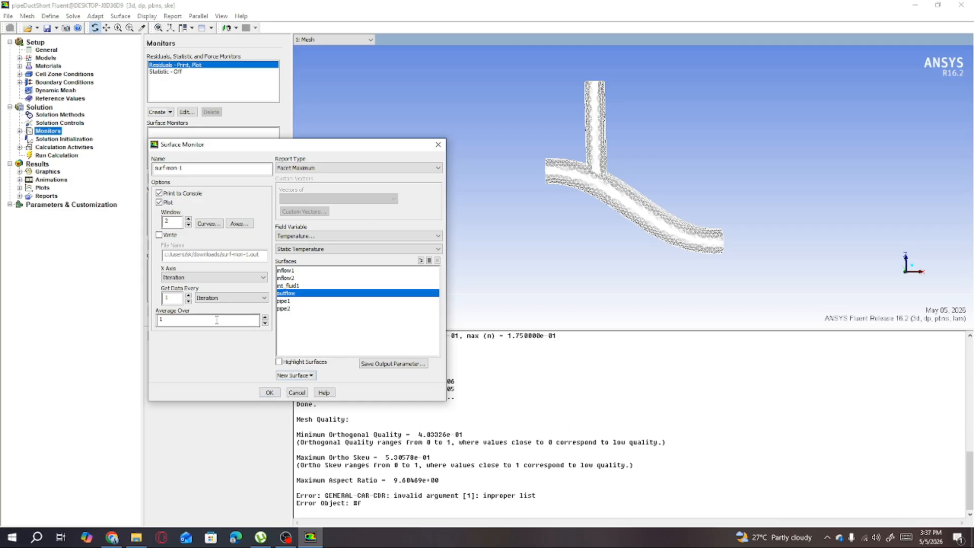
pyautogui.click(270, 394)
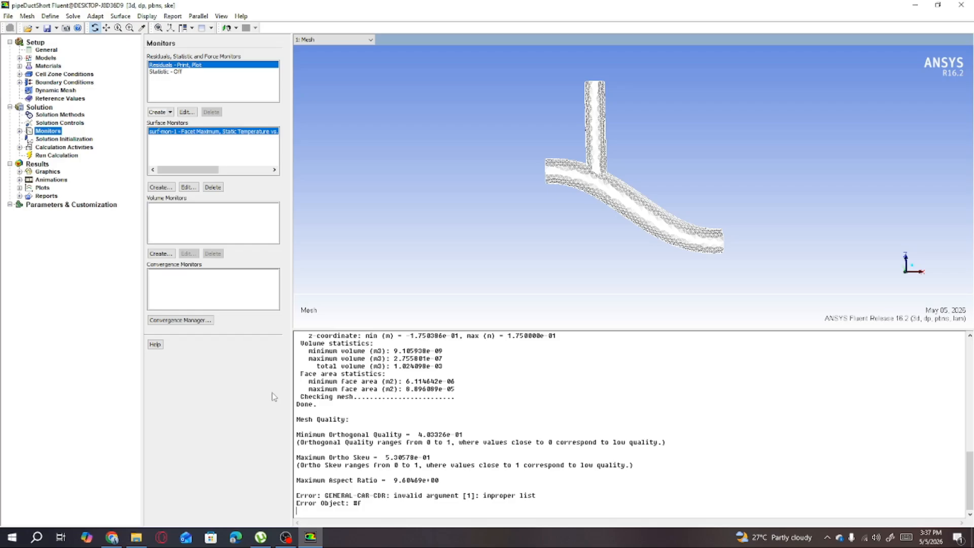
# Step: Initialize the solution with Hybrid Initialization and set autosave to every 30 iterations
pyautogui.click(56, 139)
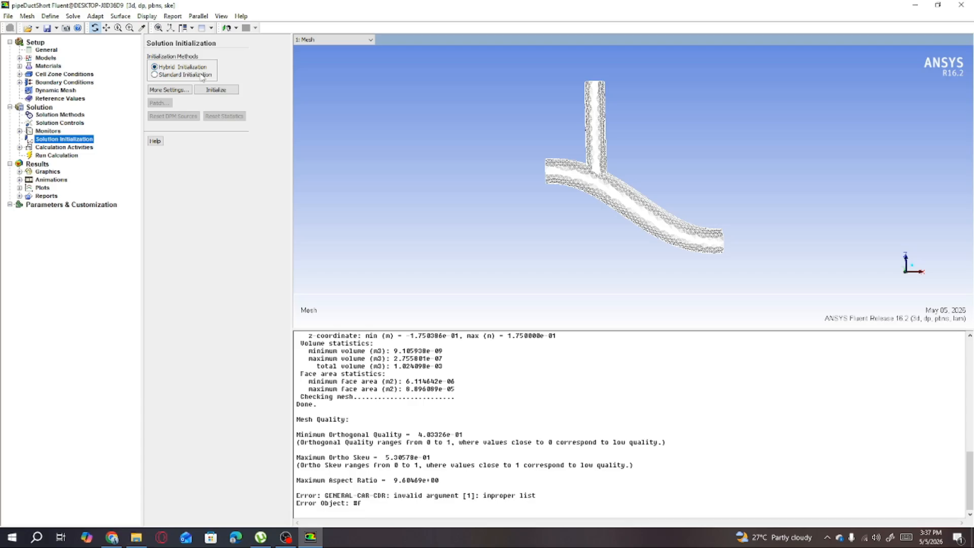
pyautogui.click(216, 89)
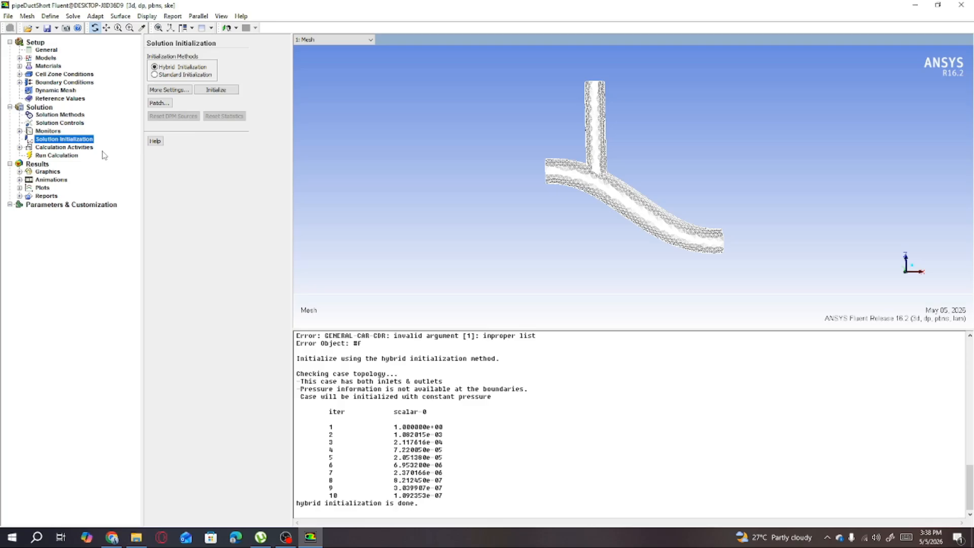
pyautogui.click(77, 147)
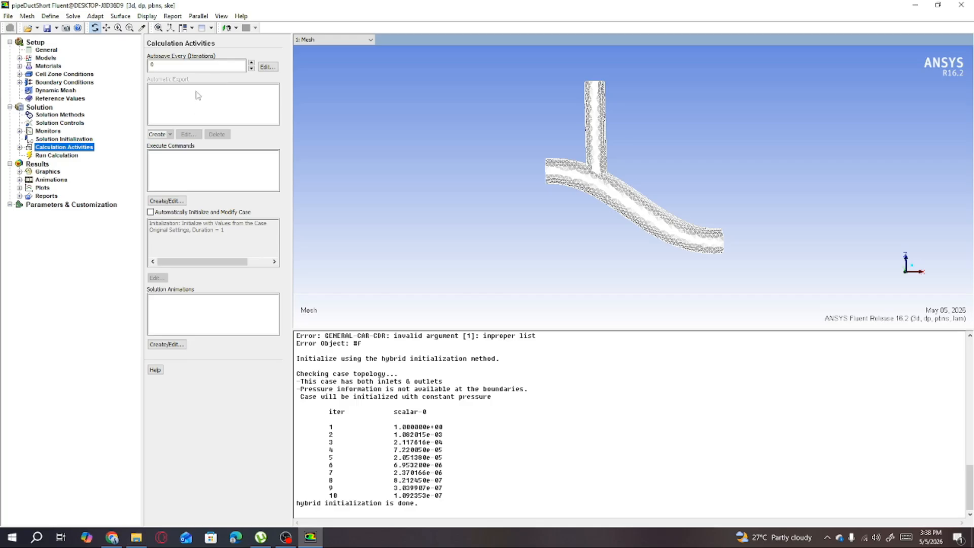
pyautogui.click(195, 68)
pyautogui.write('30')
# Step: Set the number of iterations to 250 and run the calculation
pyautogui.click(56, 156)
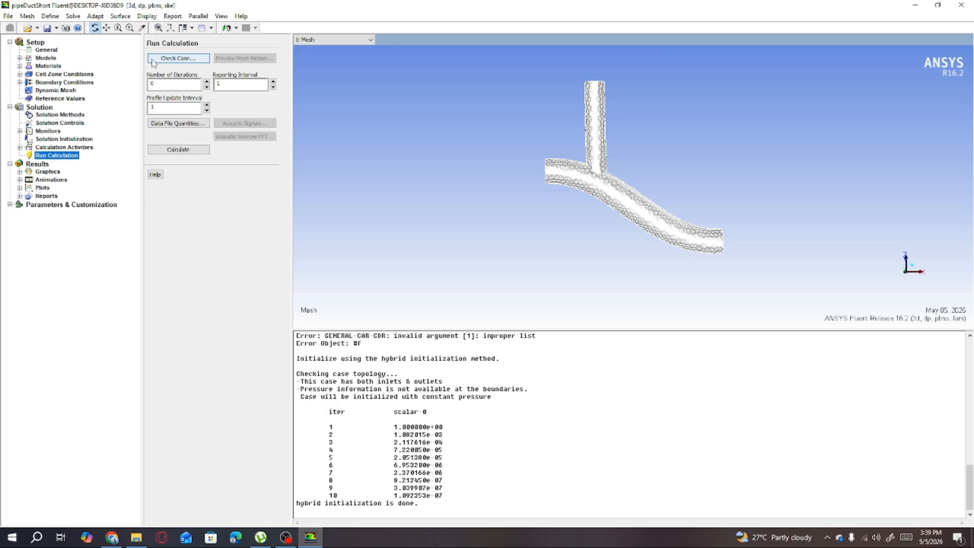
pyautogui.click(161, 85)
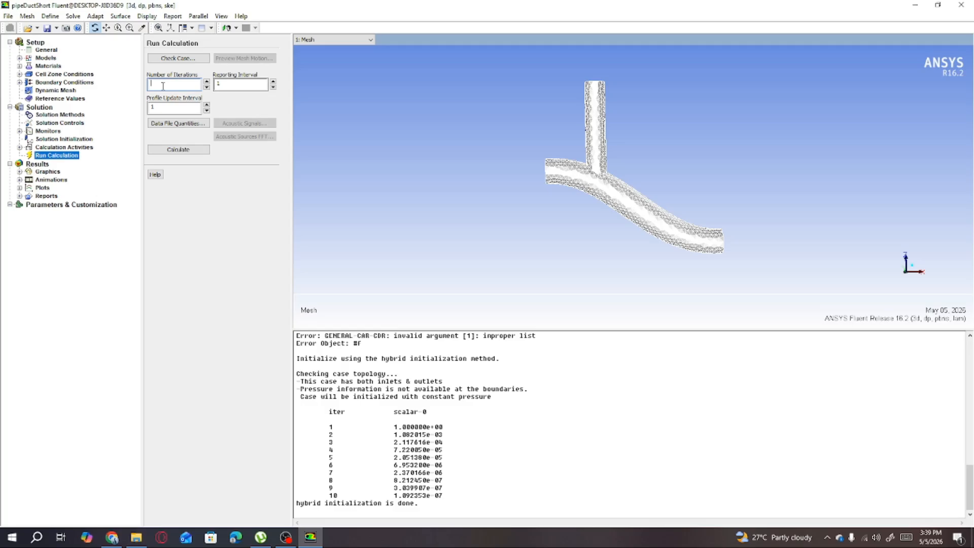
pyautogui.write('250')
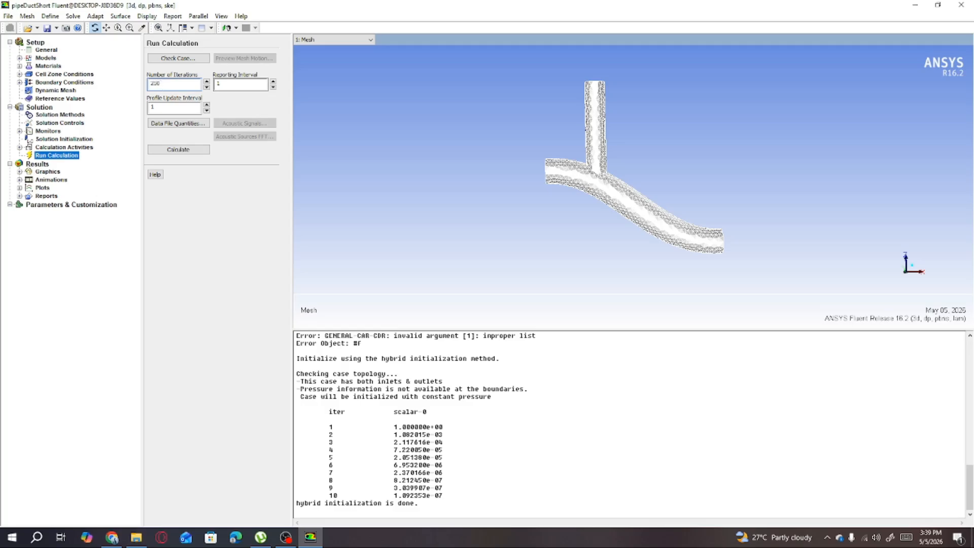
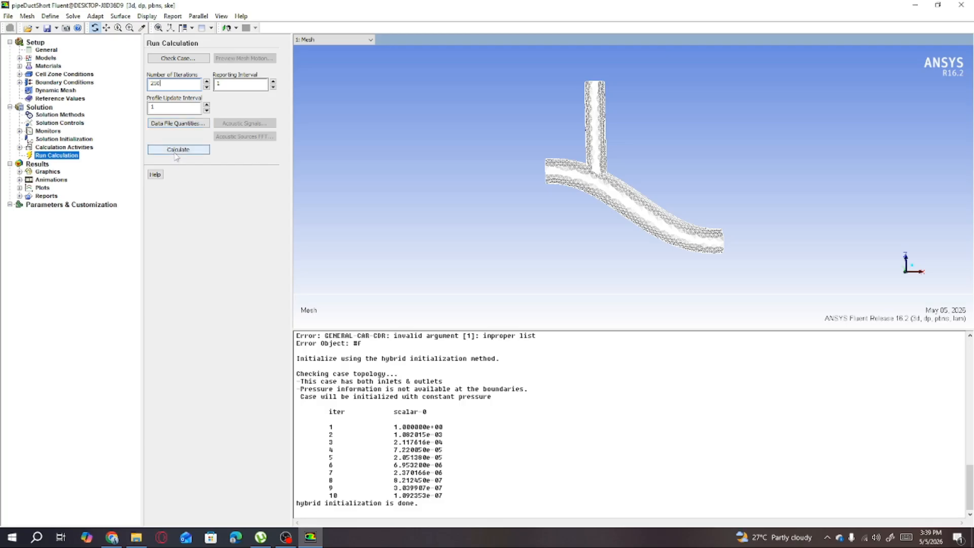
pyautogui.click(175, 154)
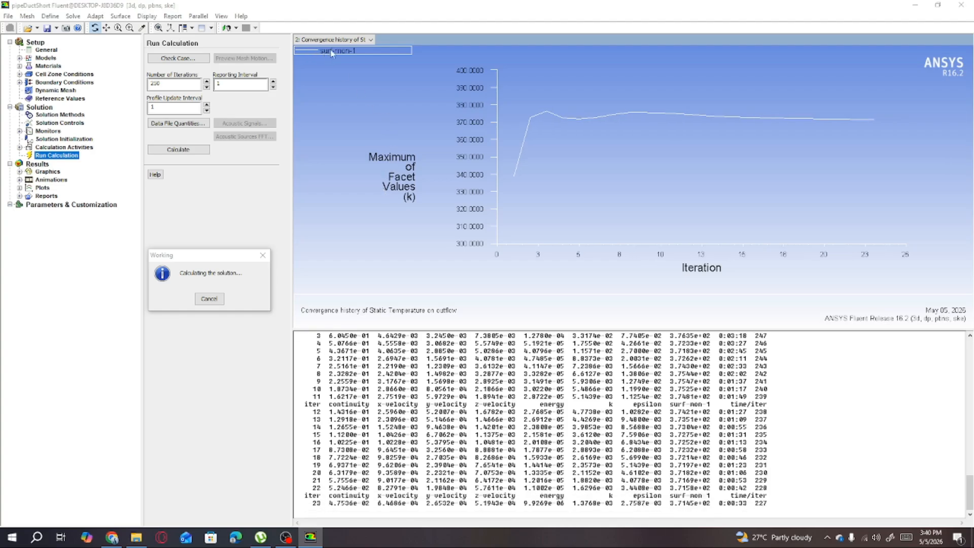
# Step: Show the Scaled Residuals plot while the solver runs, check the console for convergence, and dismiss the calculation notice
pyautogui.click(361, 39)
pyautogui.click(347, 55)
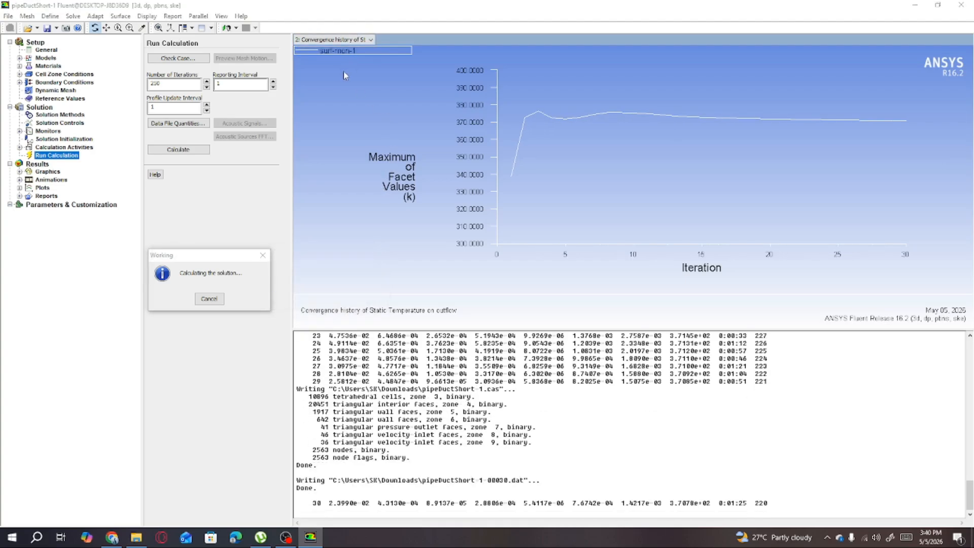
pyautogui.click(350, 40)
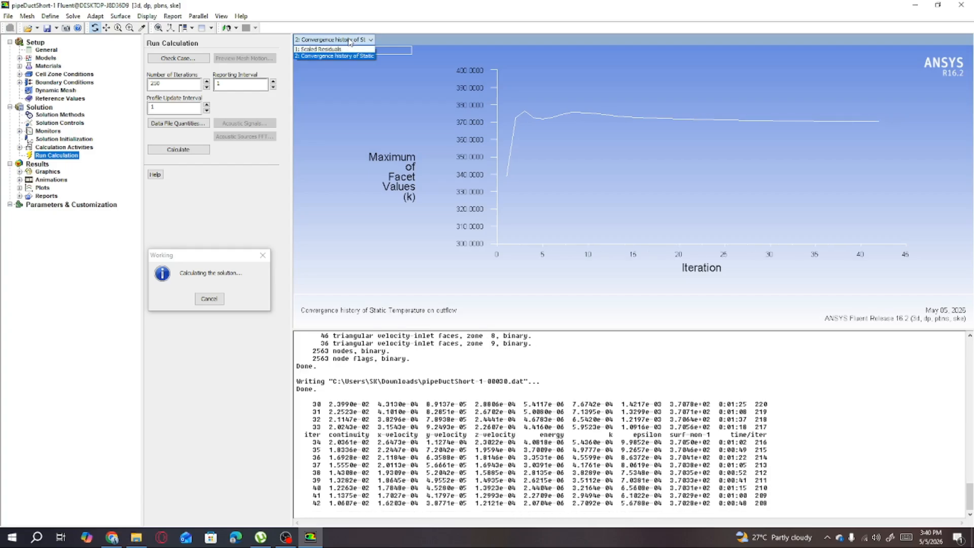
pyautogui.click(348, 49)
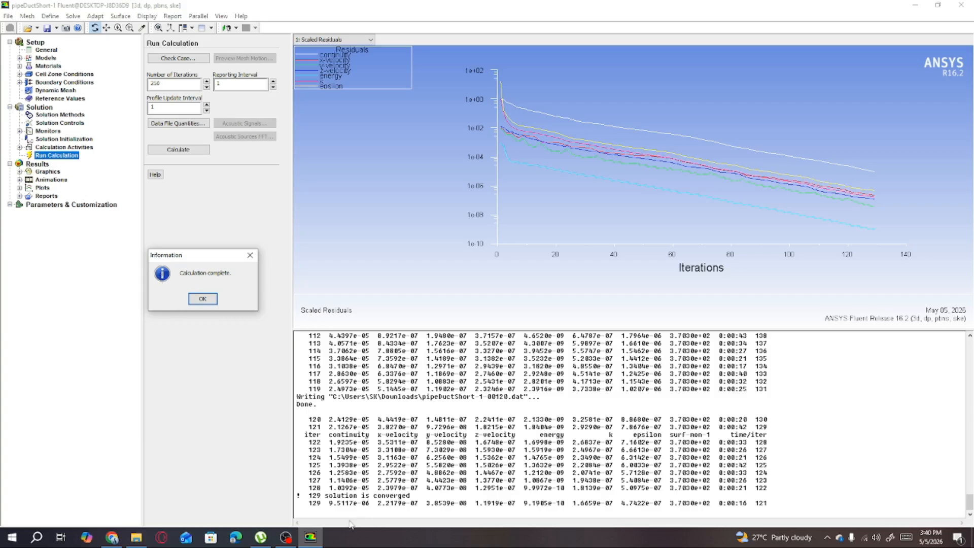
pyautogui.moveTo(326, 495); pyautogui.dragTo(416, 496)
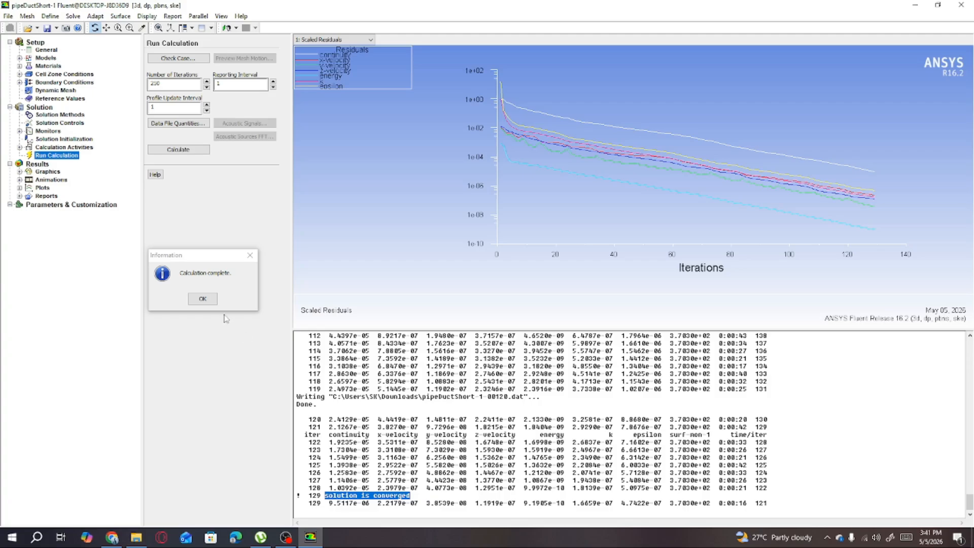
pyautogui.click(213, 302)
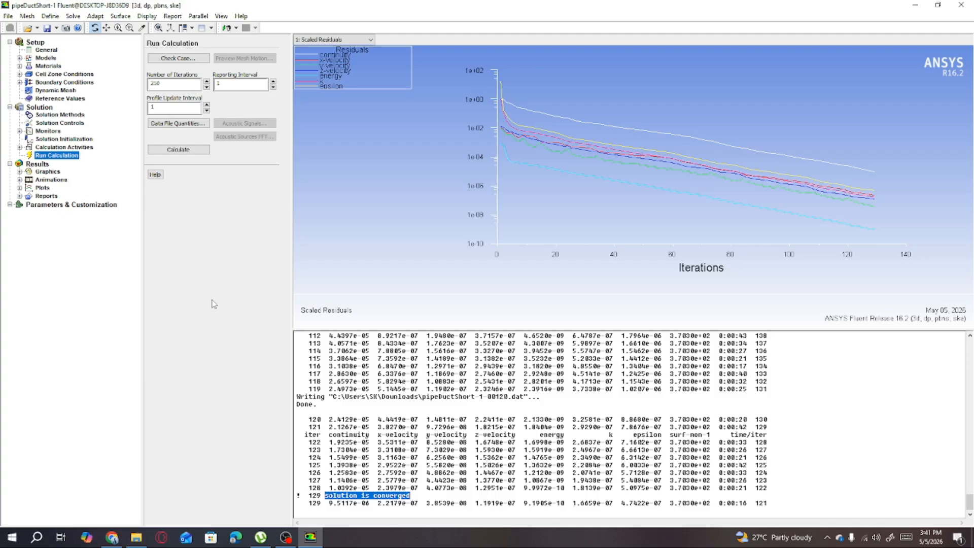
# Step: Review the convergence history of static temperature on the outflow, and return to the Scaled Residuals plot
pyautogui.click(370, 40)
pyautogui.click(360, 54)
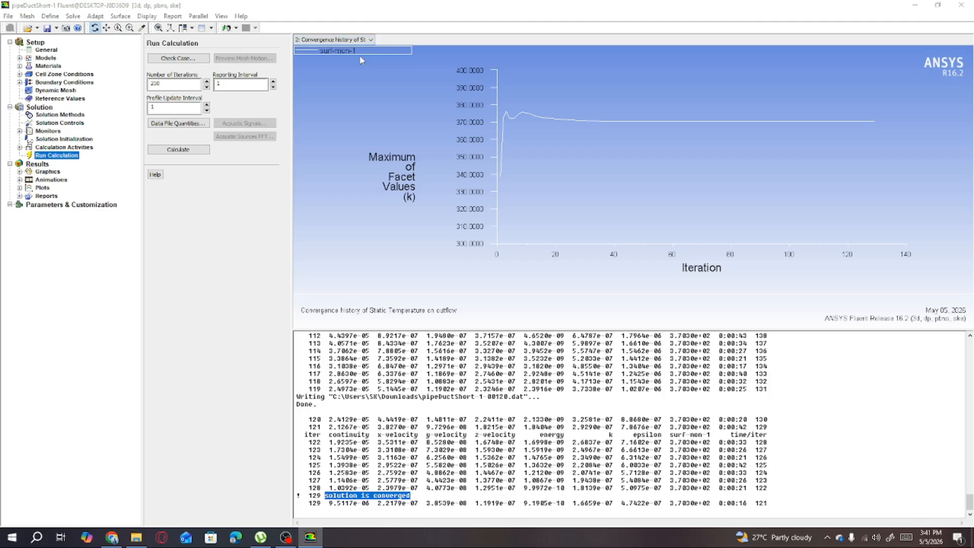
pyautogui.click(367, 41)
pyautogui.click(356, 50)
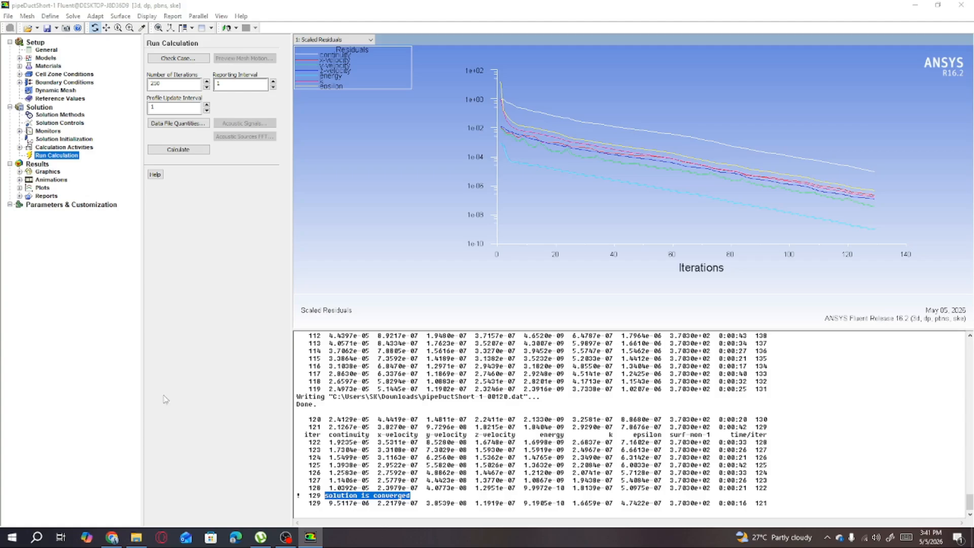
# Step: Compute a Mass Flow Rate flux report for the inflow1, inflow2 and outflow boundaries, and close the report setup
pyautogui.click(45, 197)
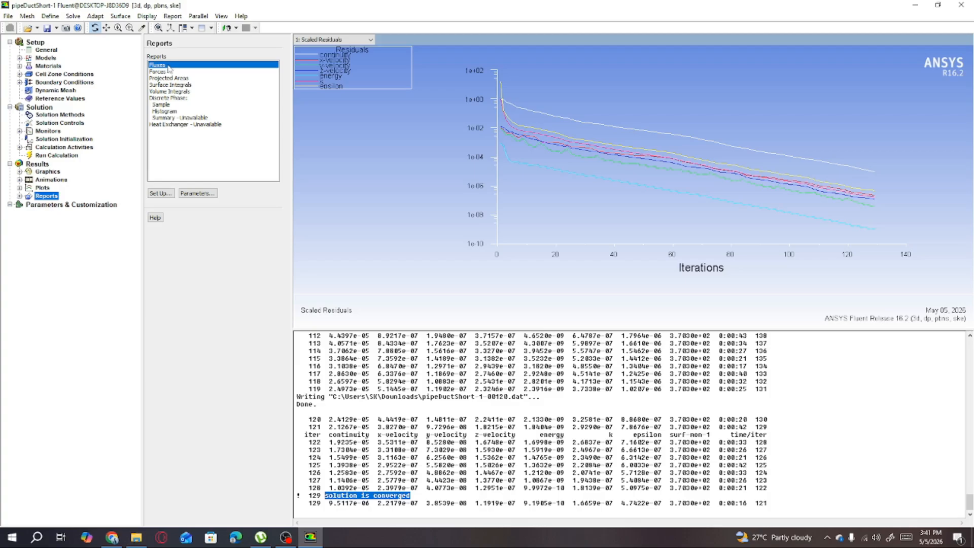
pyautogui.click(160, 194)
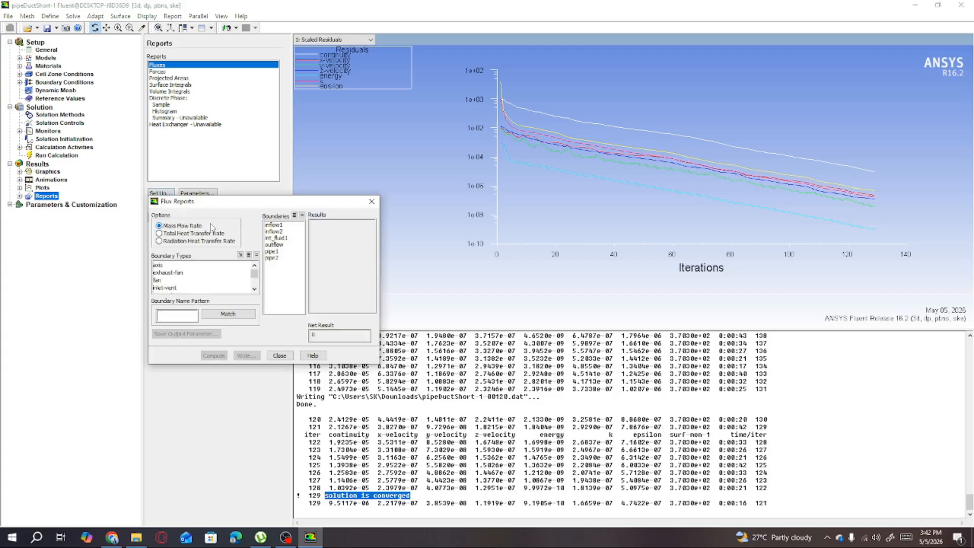
pyautogui.click(272, 225)
pyautogui.click(273, 232)
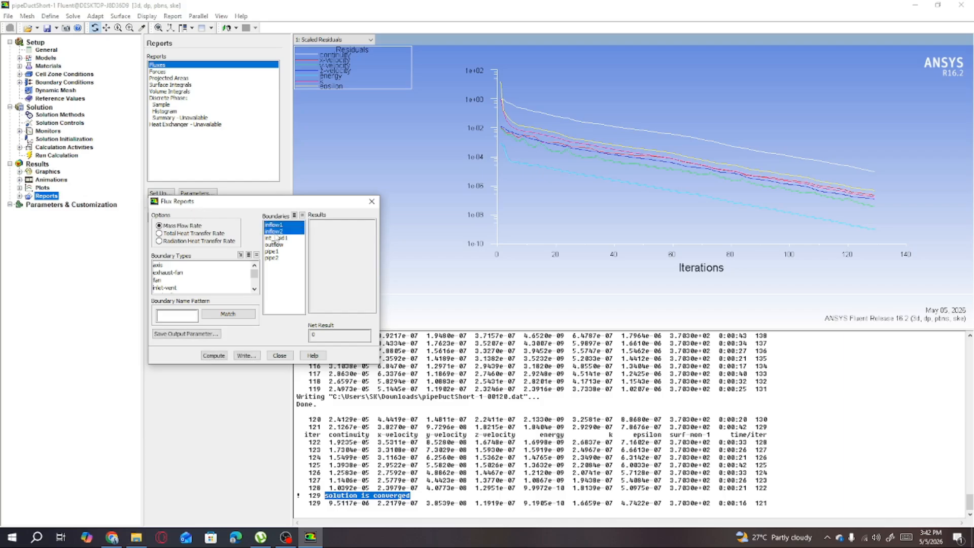
pyautogui.click(275, 245)
pyautogui.press('Tab')
pyautogui.click(209, 357)
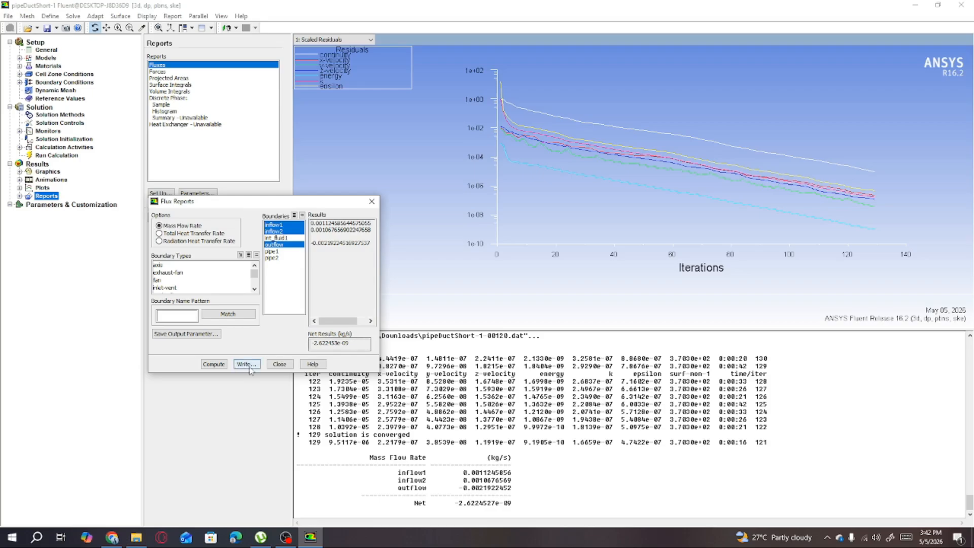
pyautogui.click(279, 365)
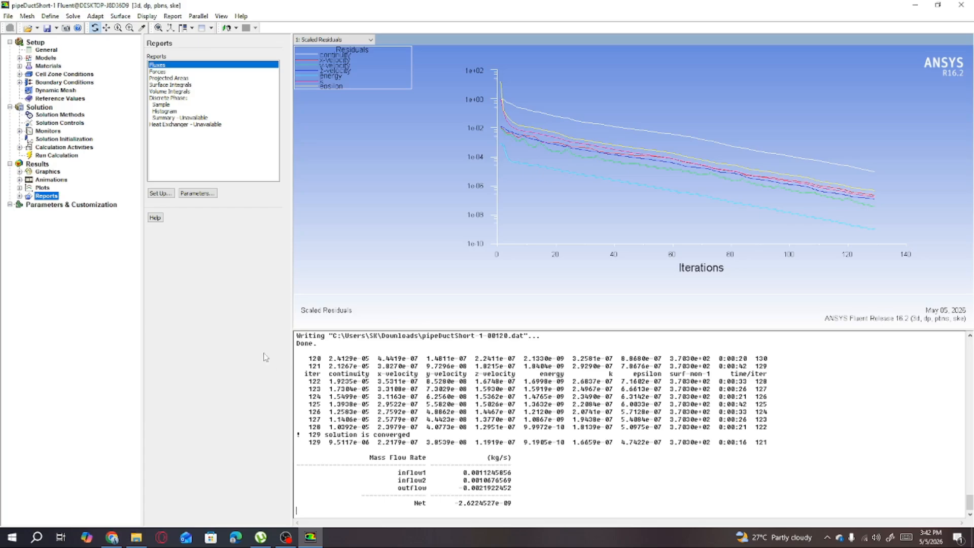
# Step: Set up a filled contour plot of Static Temperature
pyautogui.click(48, 172)
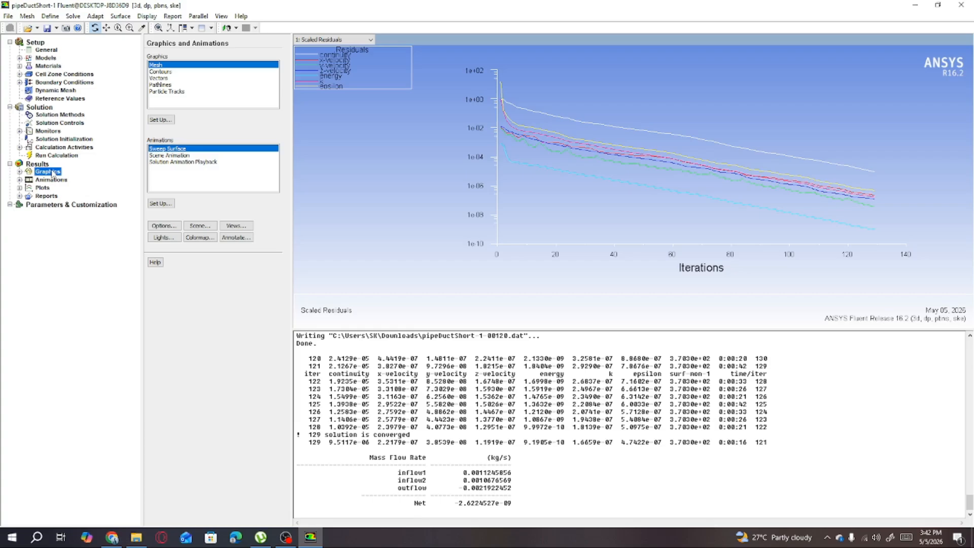
pyautogui.click(160, 72)
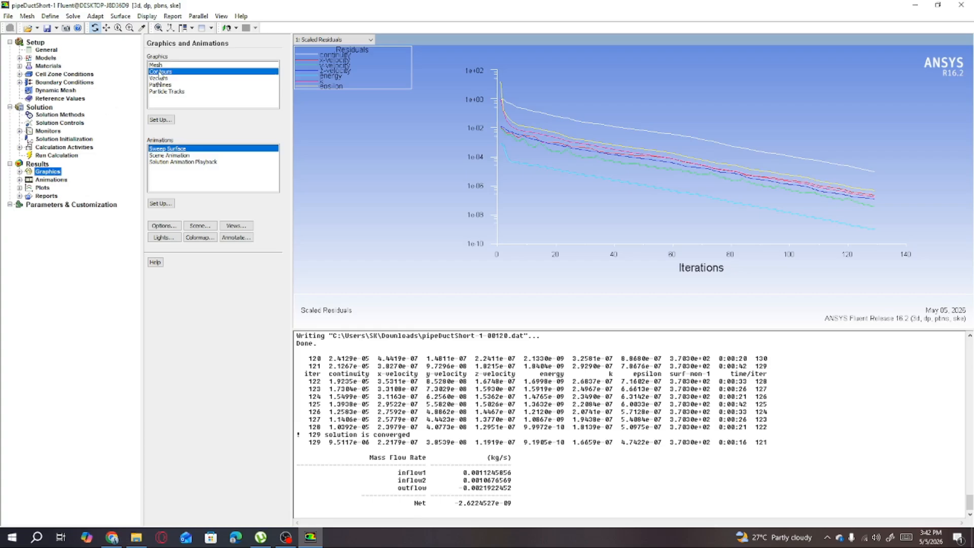
pyautogui.click(160, 119)
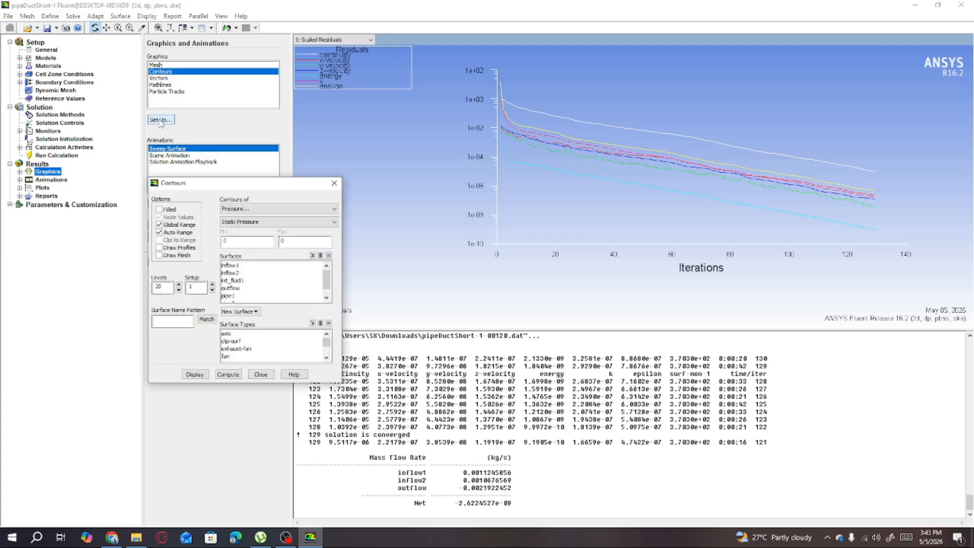
pyautogui.click(160, 210)
pyautogui.click(244, 210)
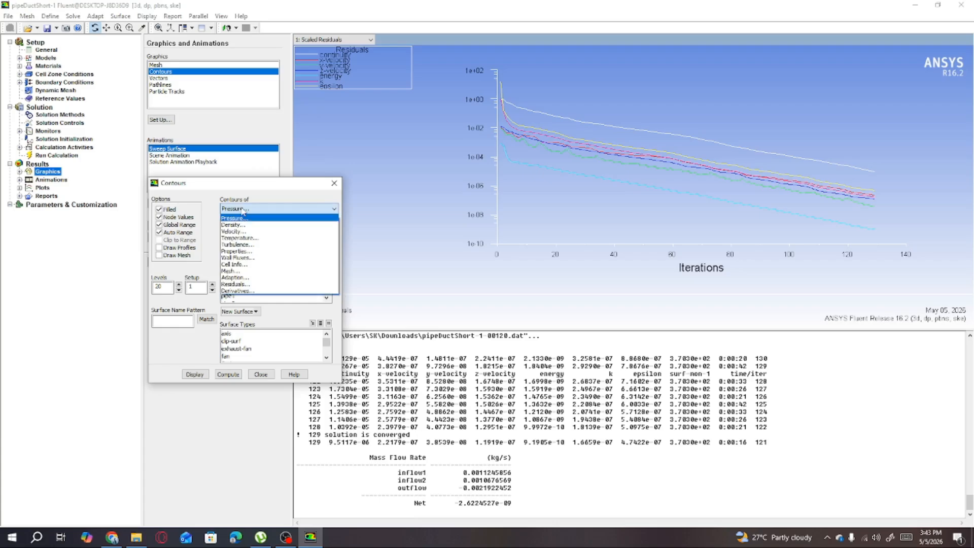
pyautogui.click(239, 239)
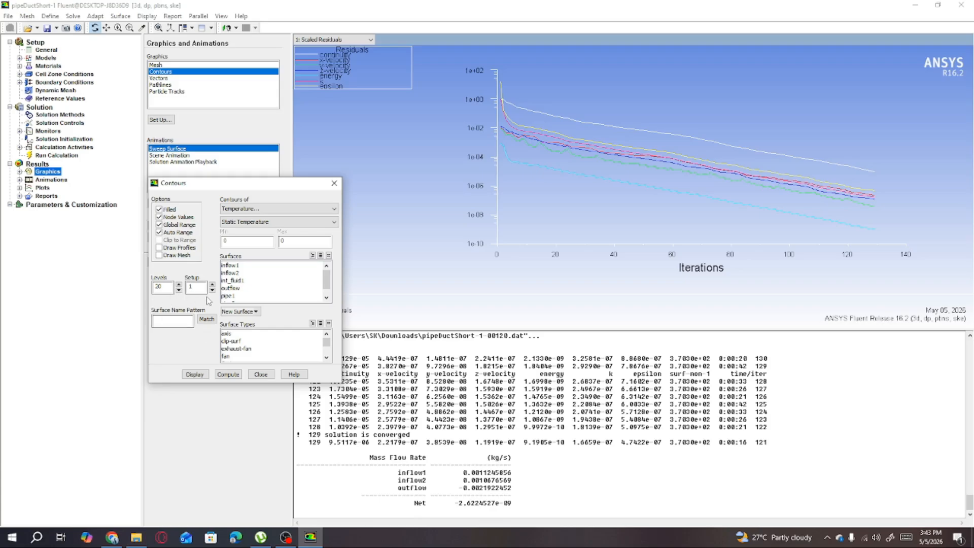
# Step: Display the temperature contours on the pipe1 and pipe2 surfaces, inspect the plot with its color scale, and close the contour setup
pyautogui.scroll(-1, 327, 285)
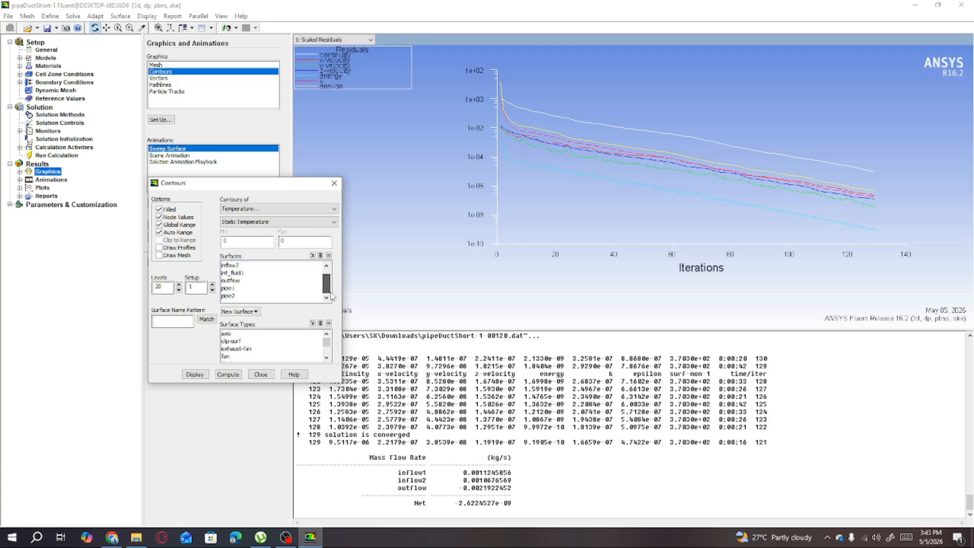
pyautogui.click(248, 290)
pyautogui.click(241, 296)
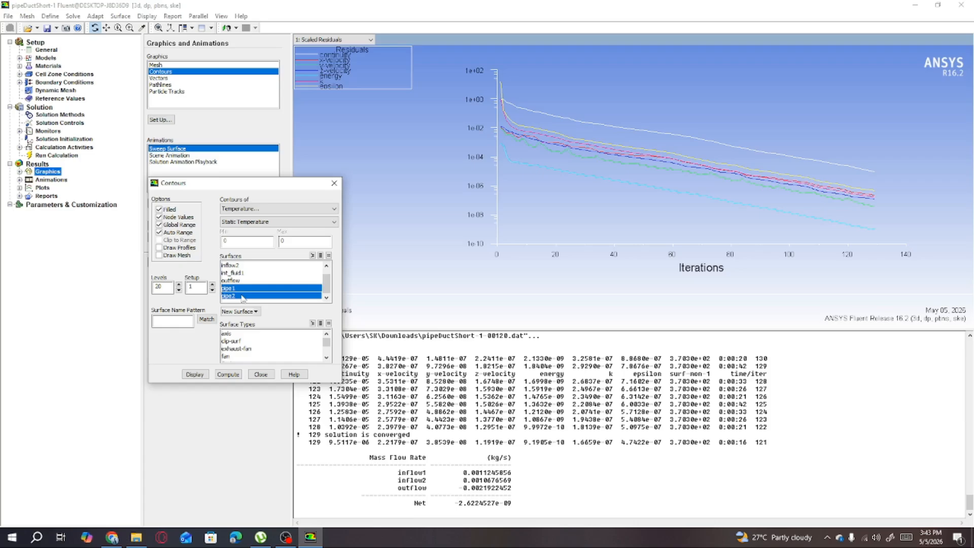
pyautogui.click(195, 374)
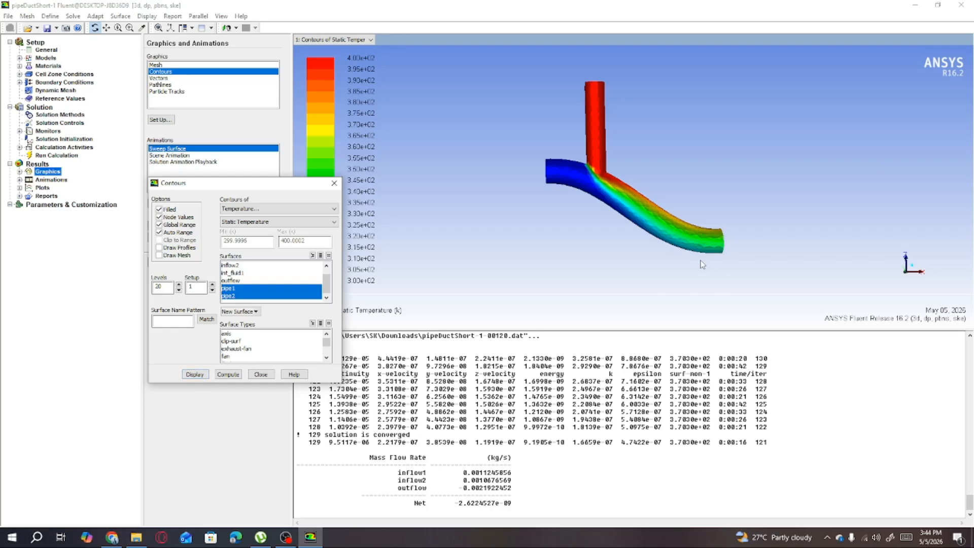
pyautogui.moveTo(696, 262)
pyautogui.mouseDown()
pyautogui.moveTo(637, 266)
pyautogui.moveTo(684, 271)
pyautogui.mouseUp()
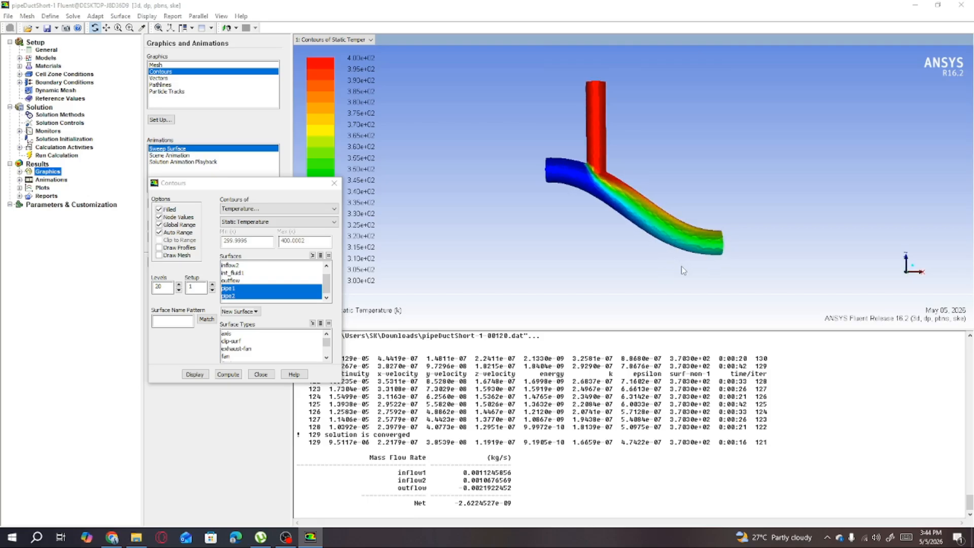
pyautogui.moveTo(284, 188); pyautogui.dragTo(200, 211)
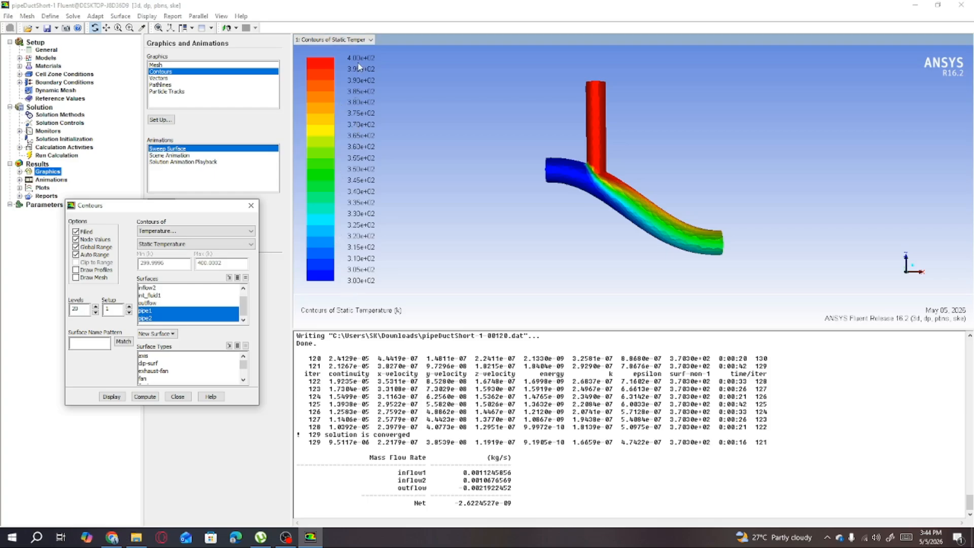
pyautogui.click(312, 315)
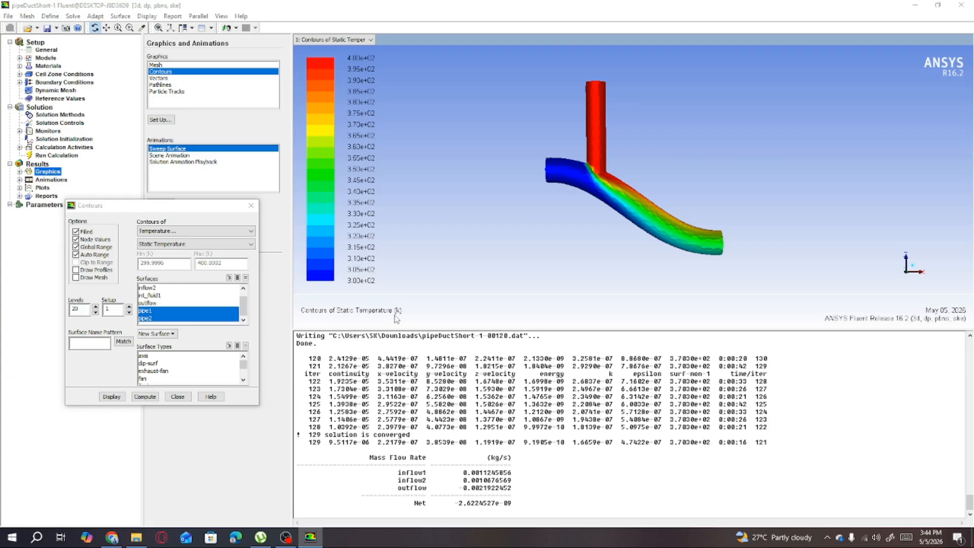
pyautogui.click(177, 397)
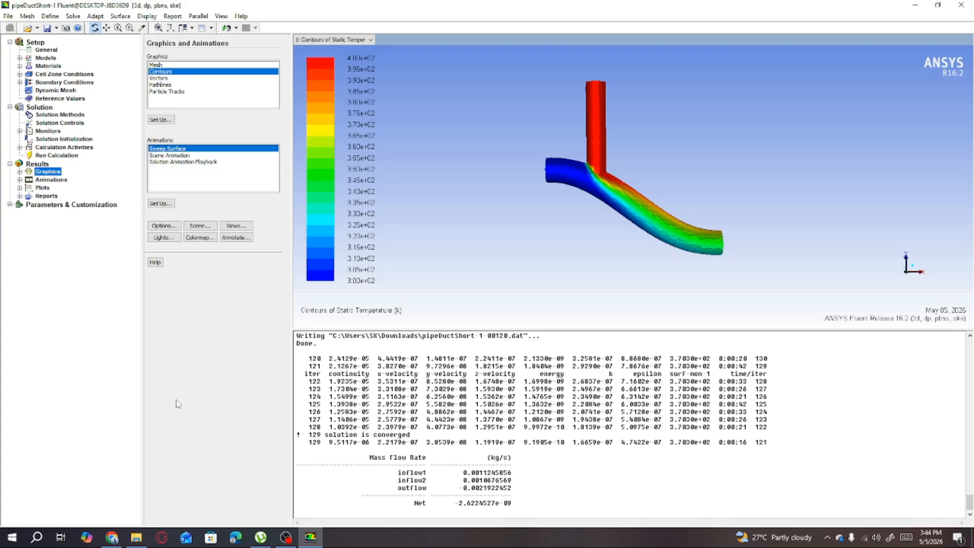